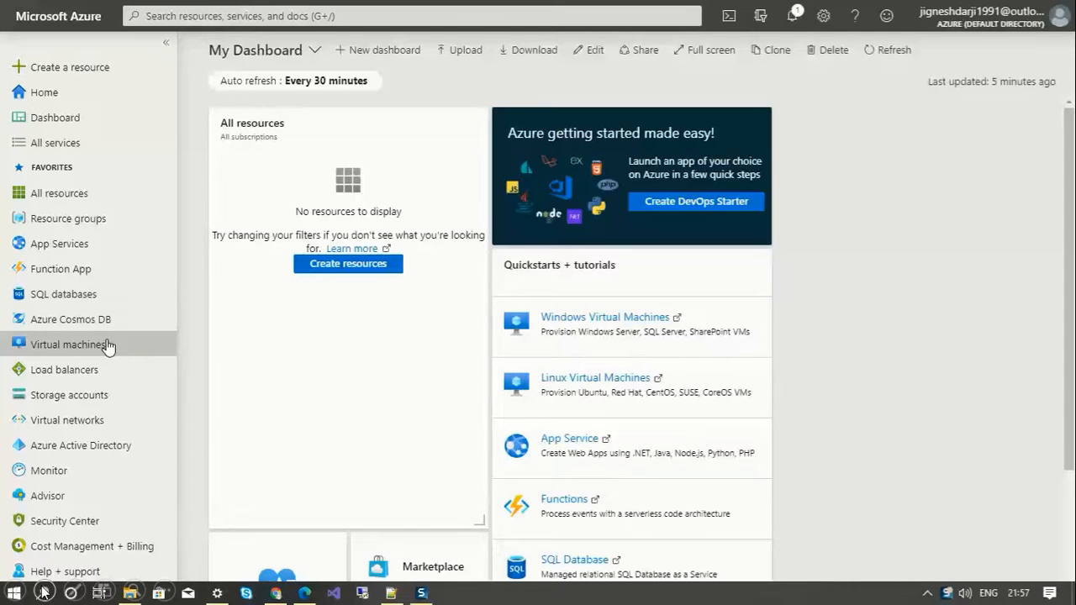
Open the resource groups list and start creating a new resource group.
mouse_move(107, 347)
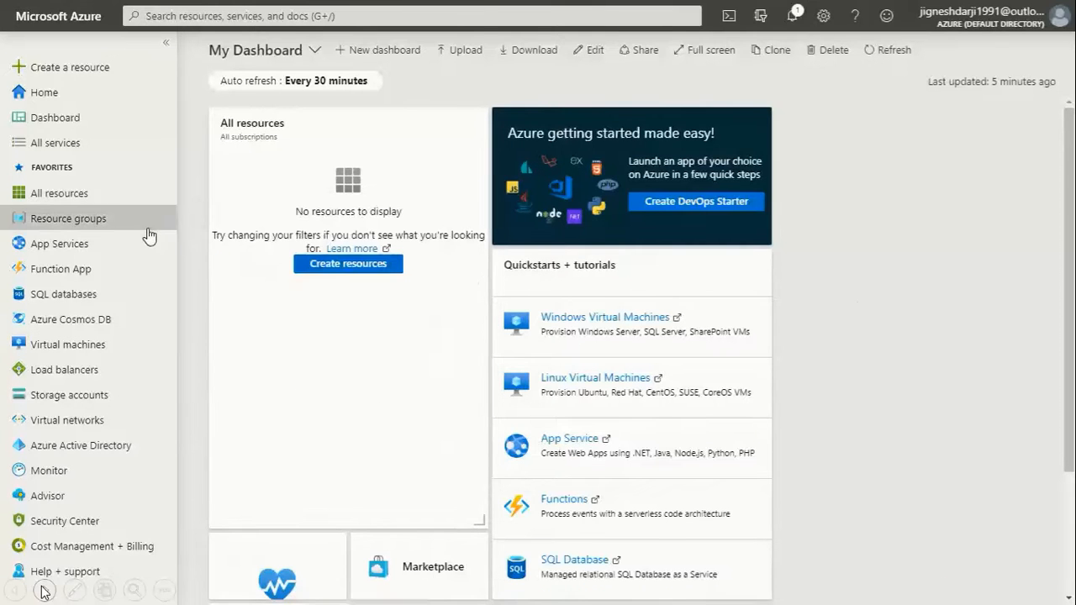
mouse_move(118, 236)
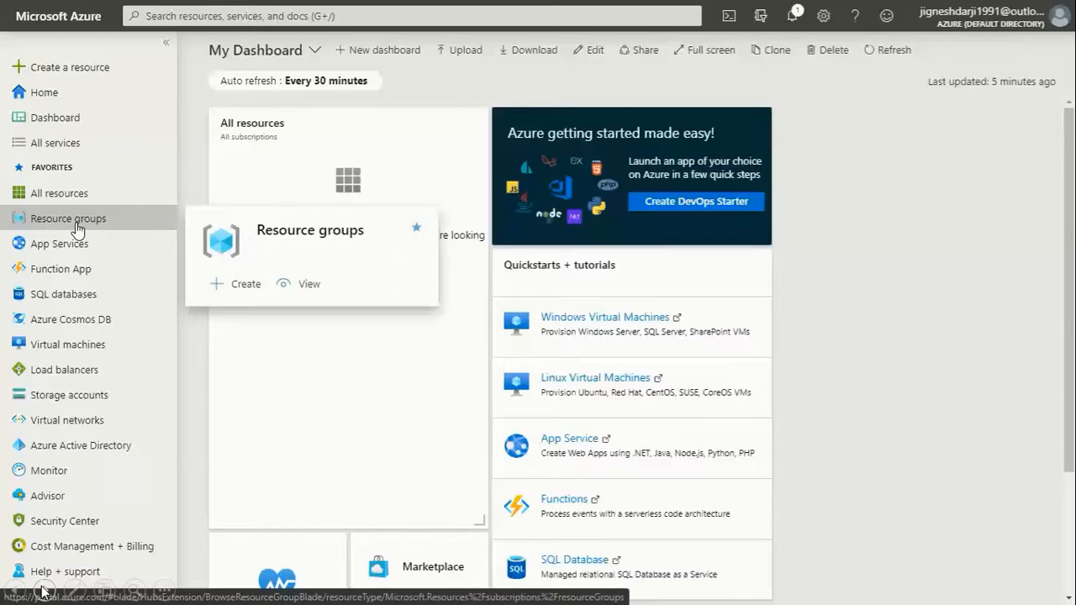
click(75, 225)
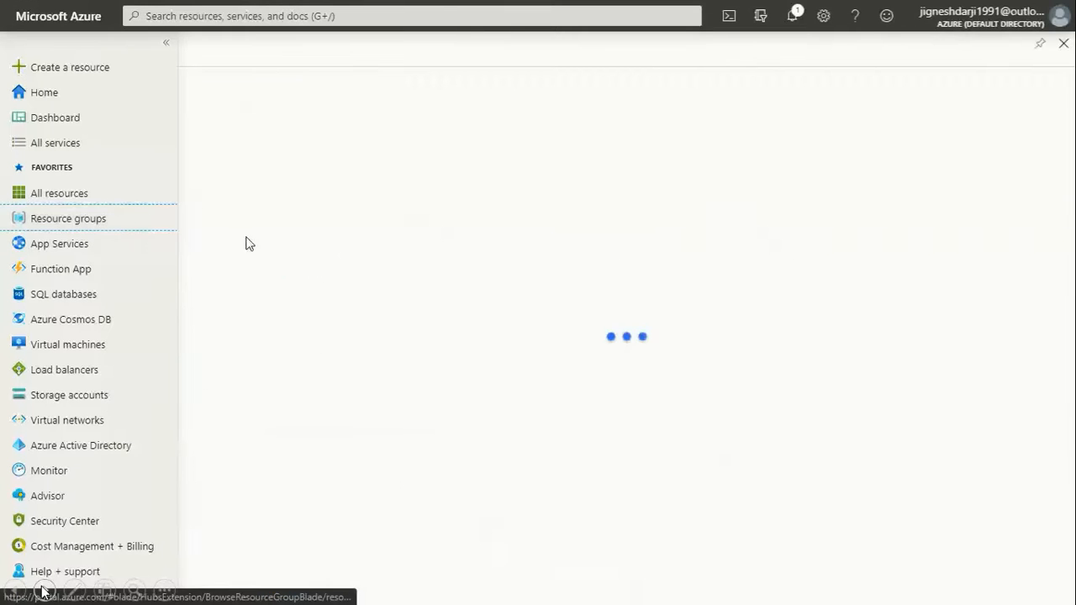
mouse_move(149, 234)
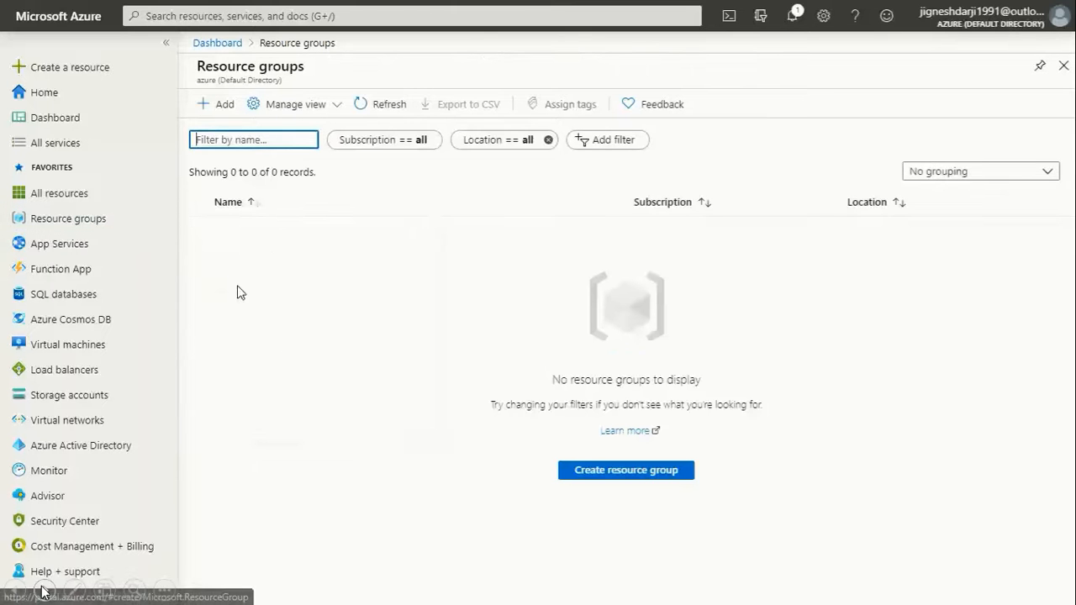
click(641, 476)
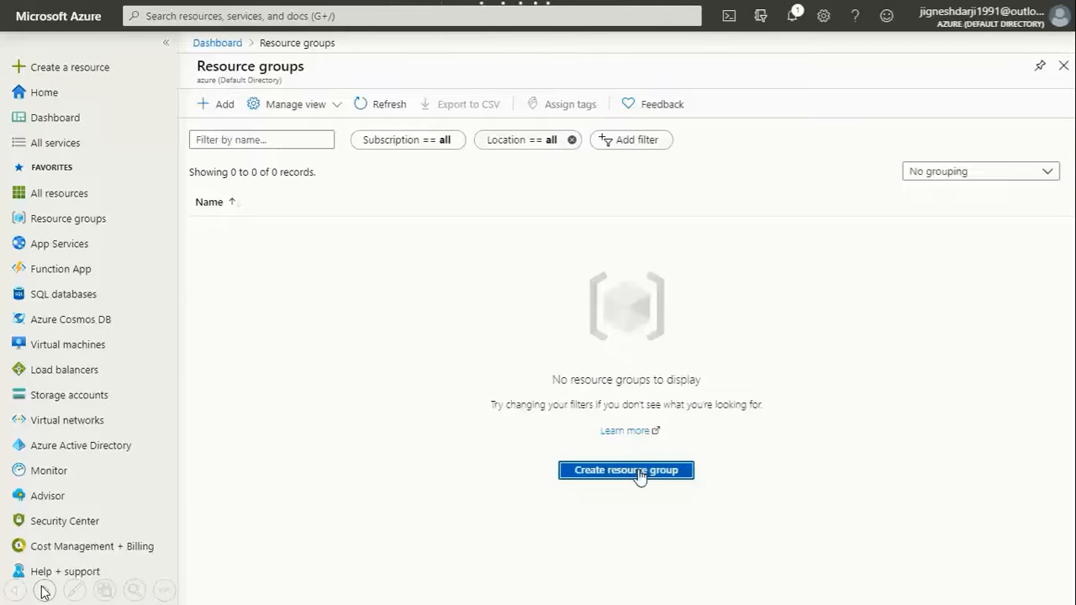
click(639, 471)
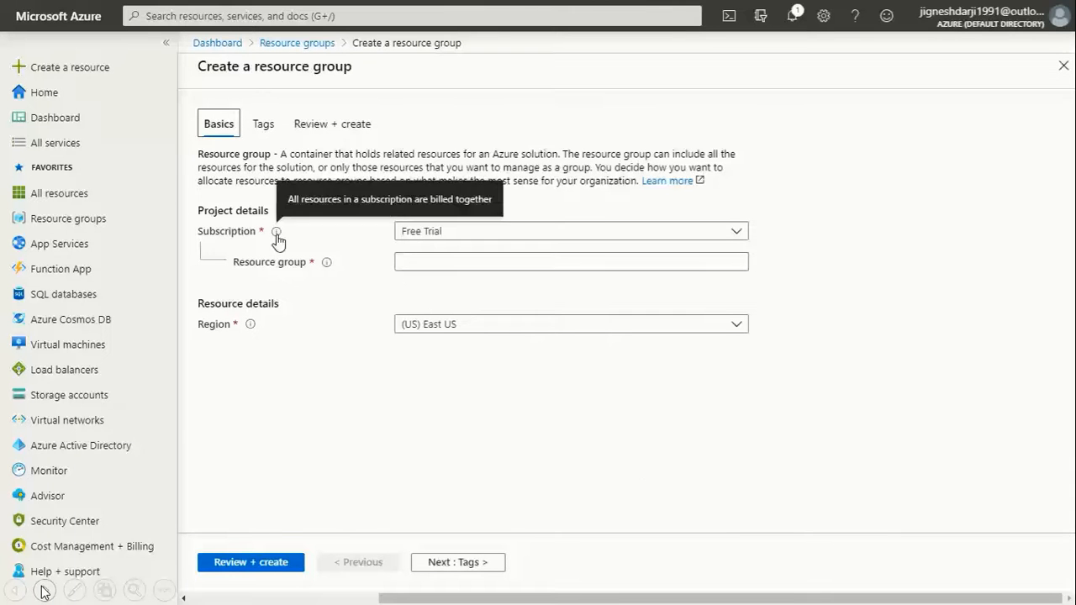
Keep the Free Trial subscription and name the new resource group mywebapp-RG.
click(432, 236)
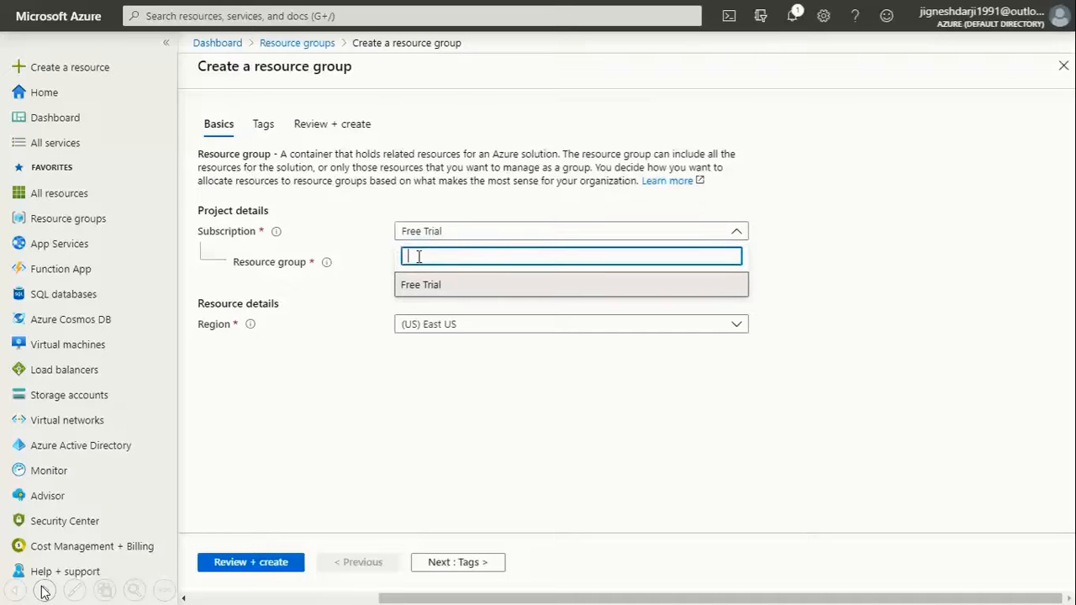
click(424, 237)
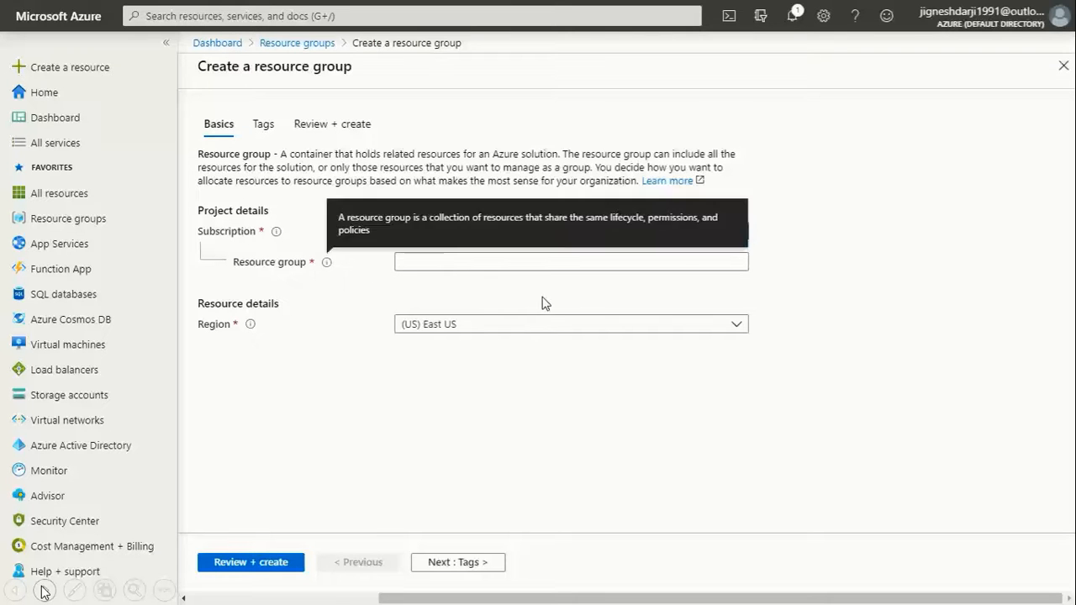
mouse_move(328, 266)
click(420, 265)
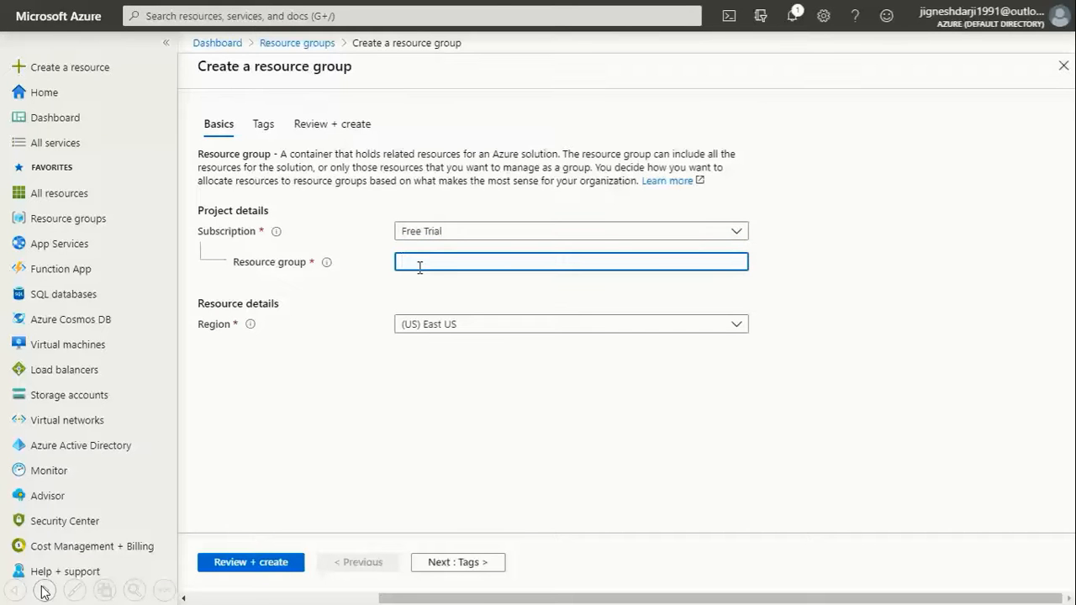
text(mywebapp)
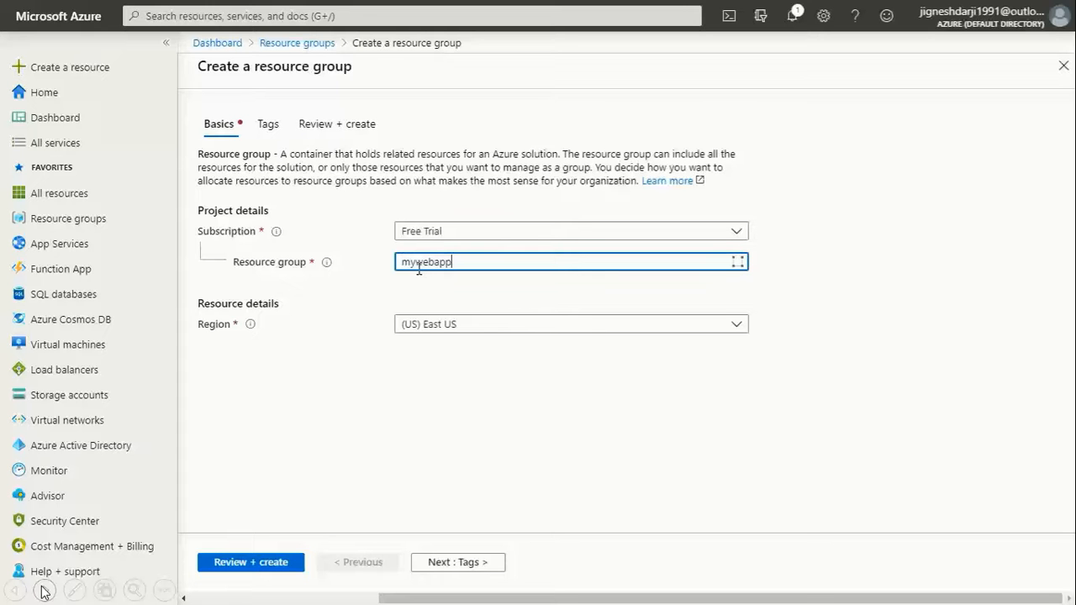
text(-RG)
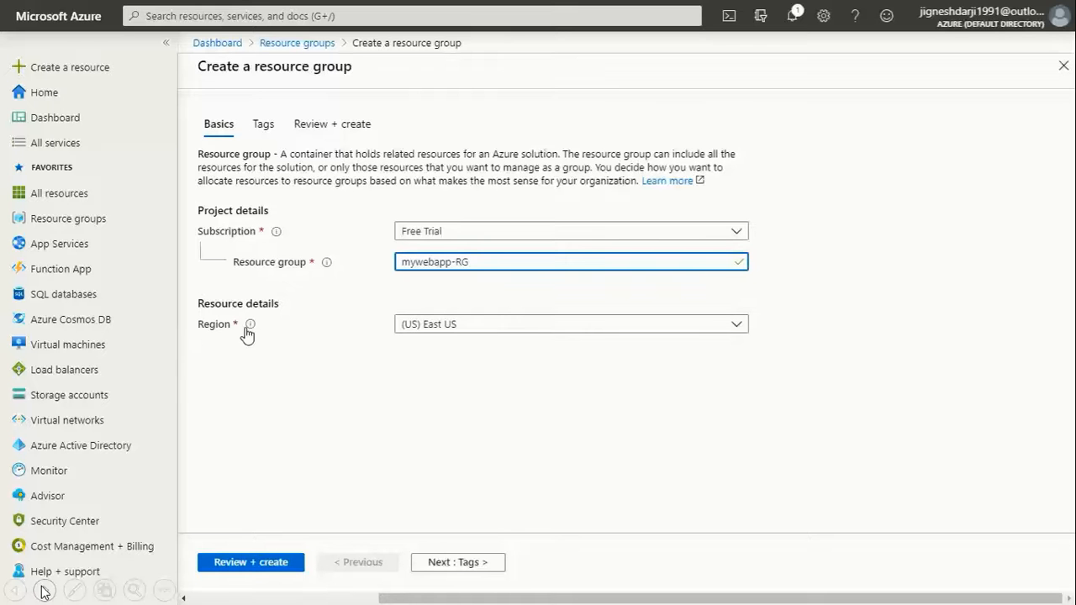
Choose (US) East US as the region for the resource group.
mouse_move(252, 332)
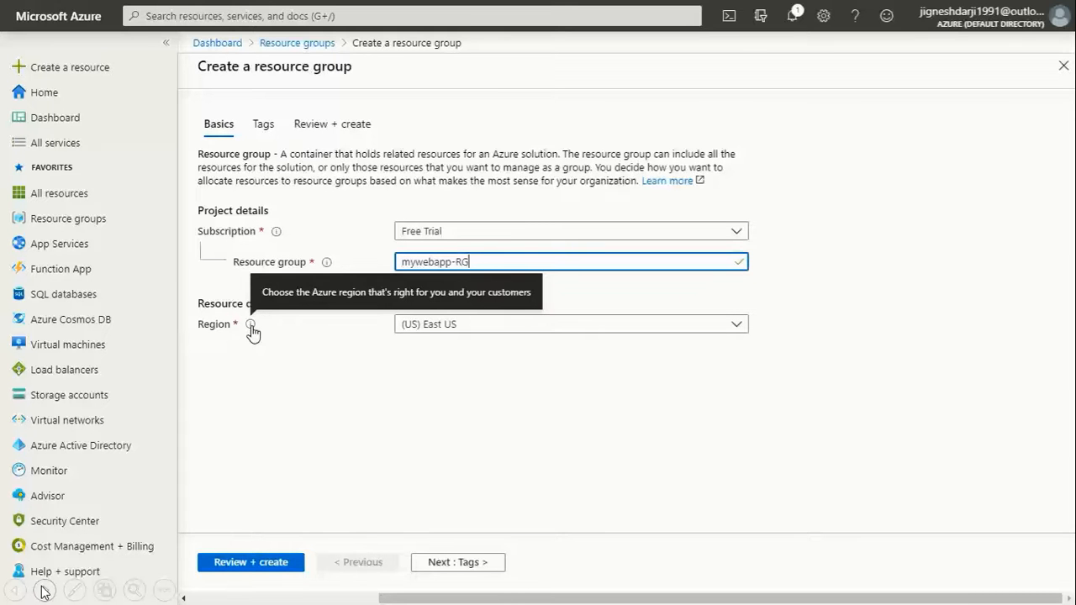
click(488, 328)
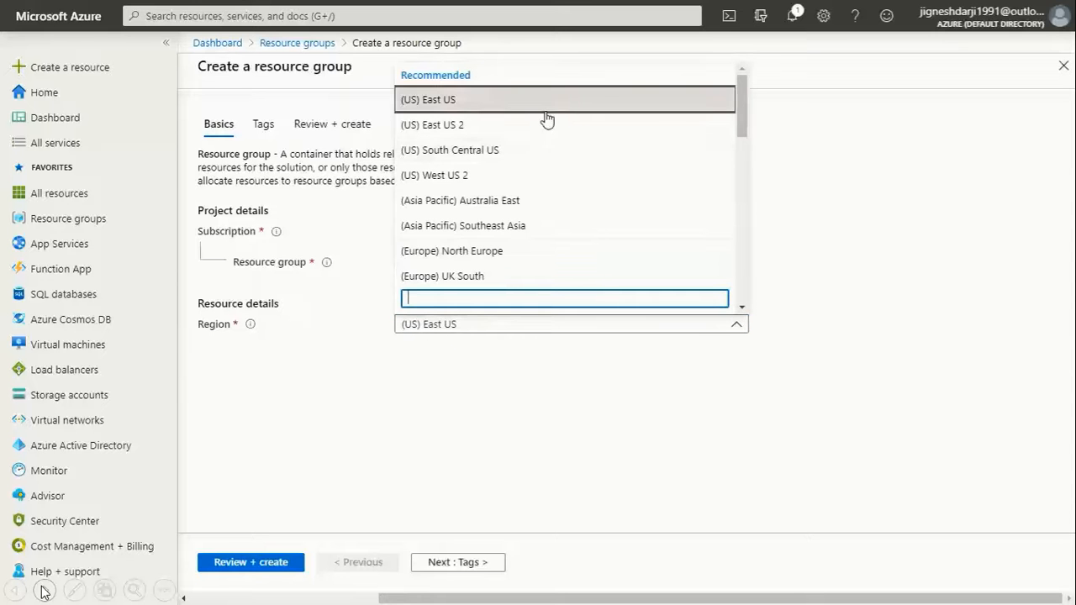
click(746, 137)
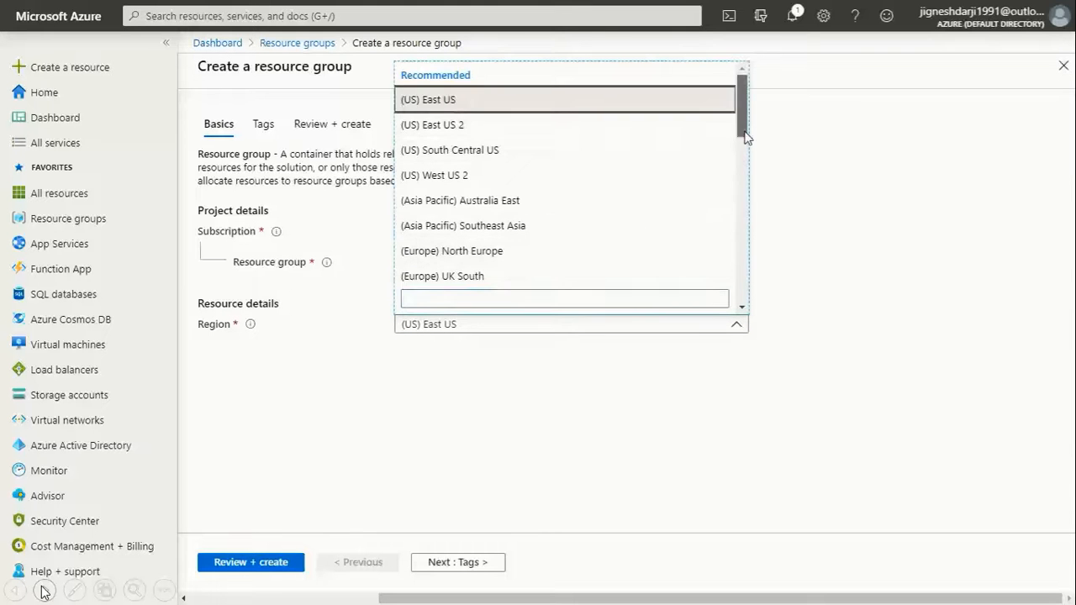
drag(746, 137, 728, 106)
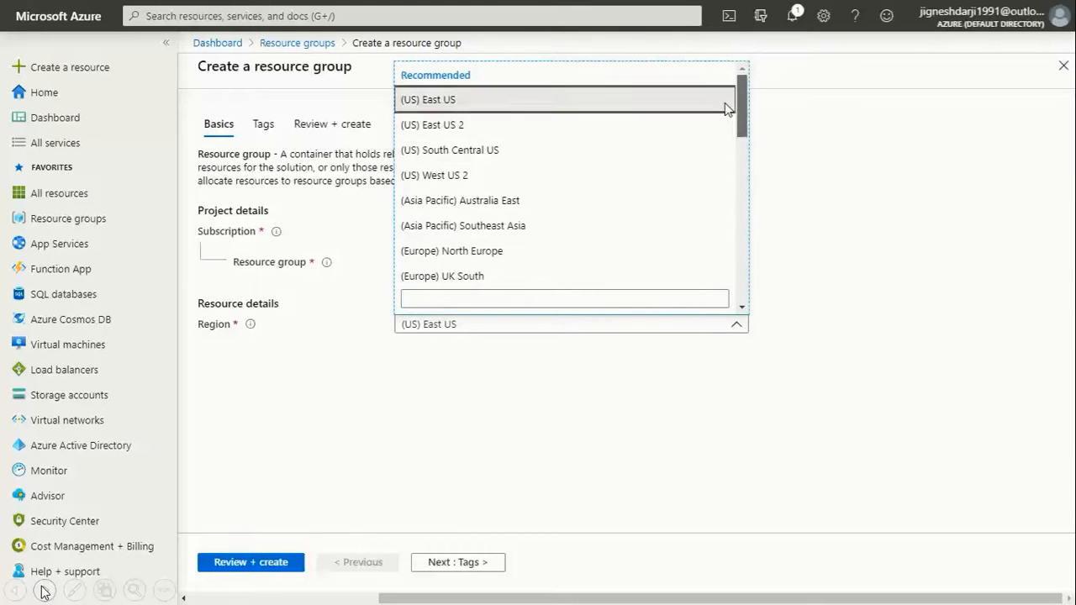
click(441, 102)
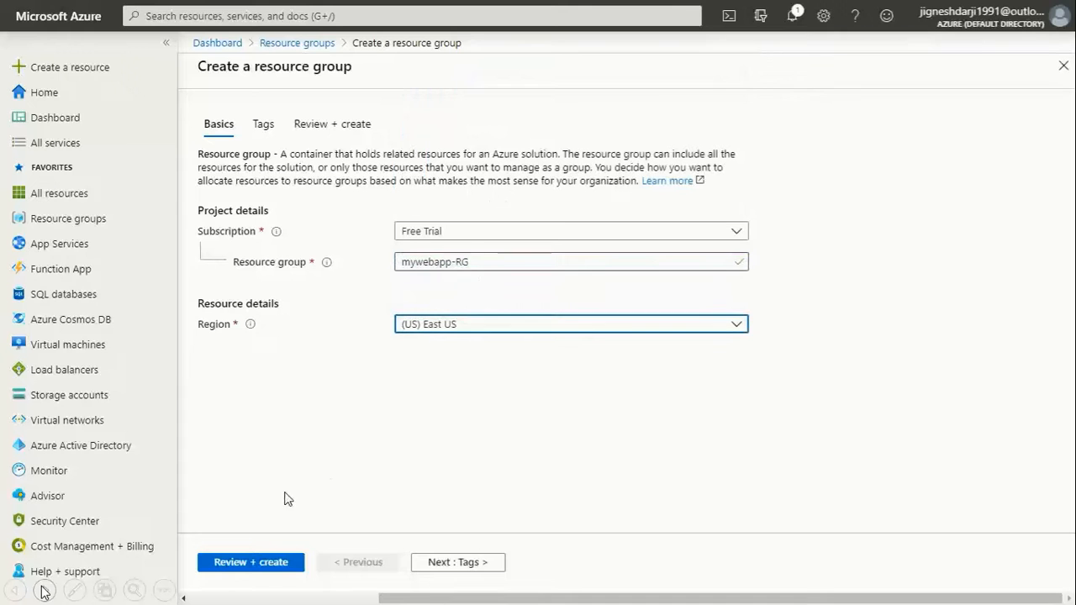
Leave the tags empty, review the resource group's settings and create it.
click(476, 572)
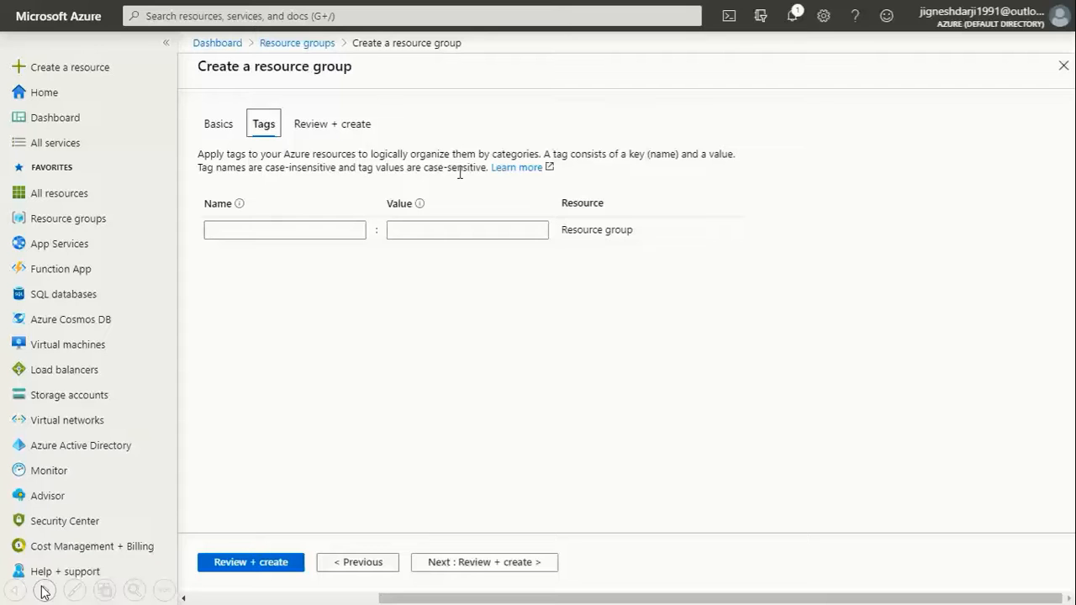
click(356, 230)
click(260, 233)
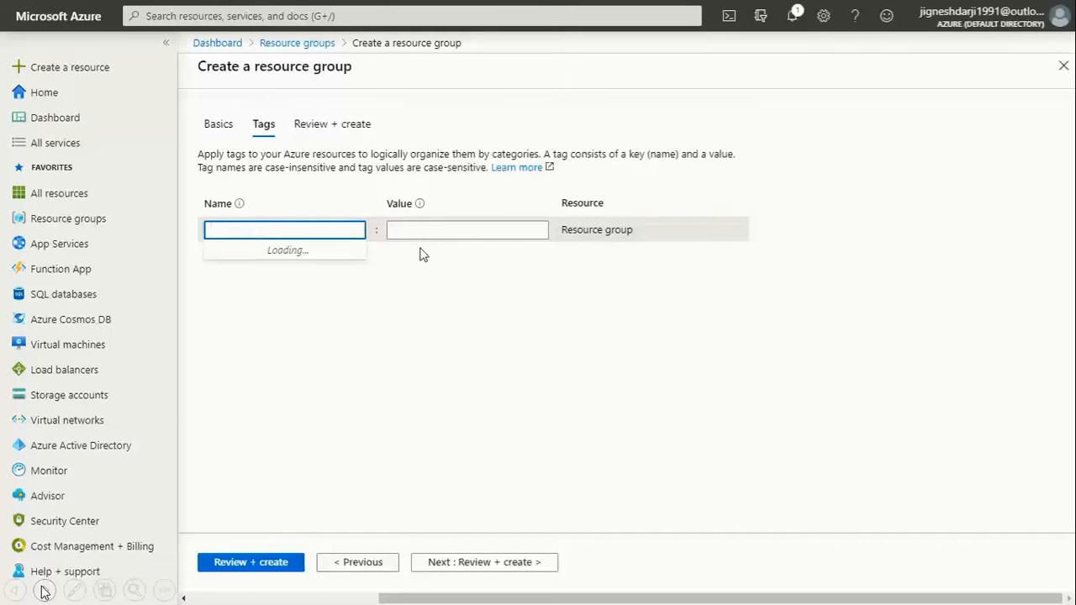
click(476, 568)
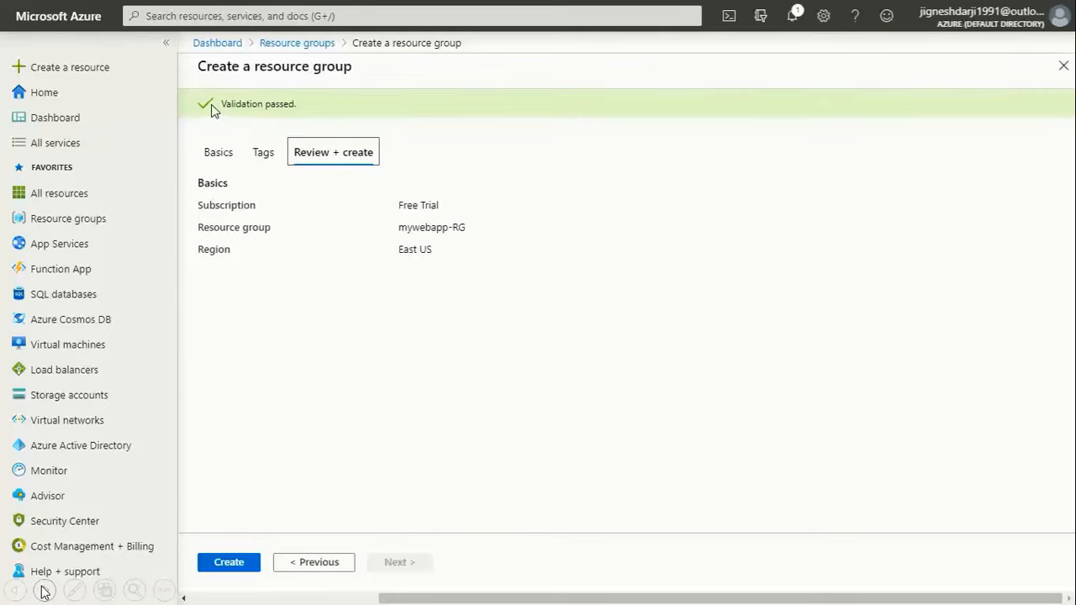
drag(211, 105, 296, 105)
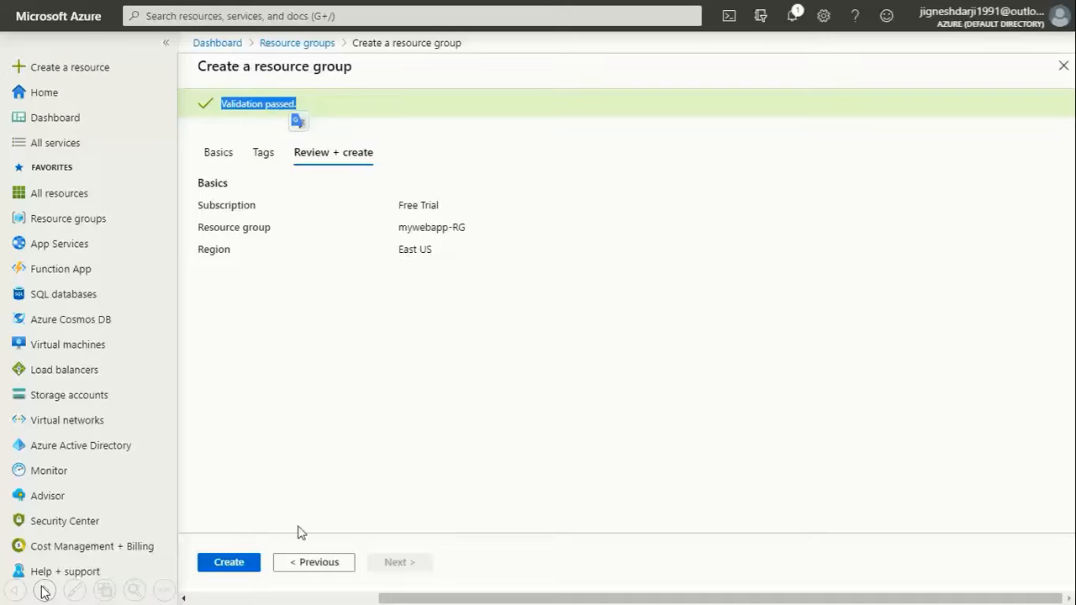
click(245, 562)
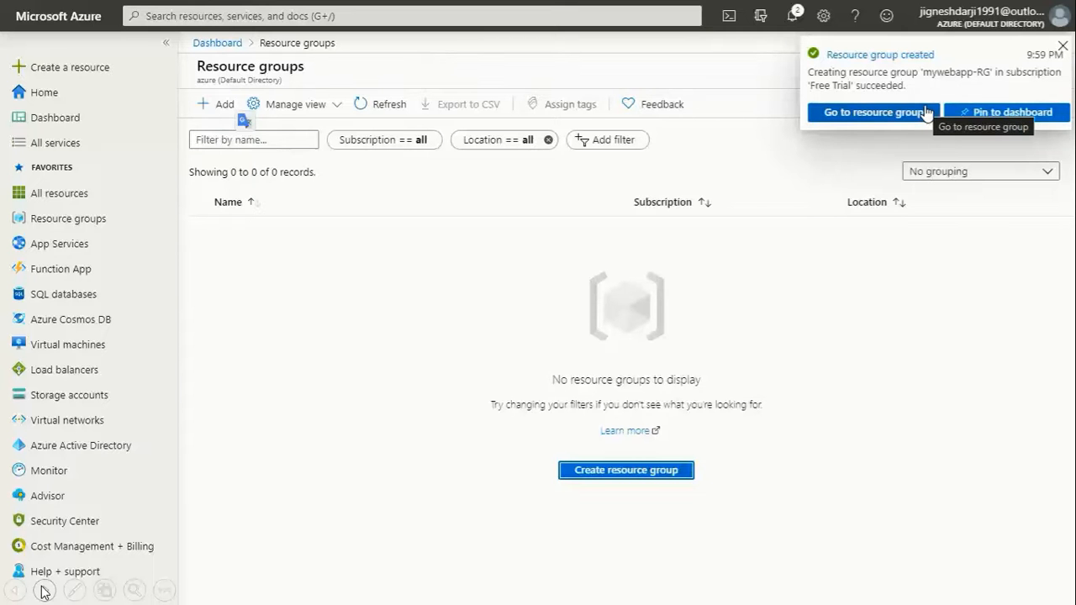
Open the new mywebapp-RG resource group and check its overview for existing resources.
click(985, 114)
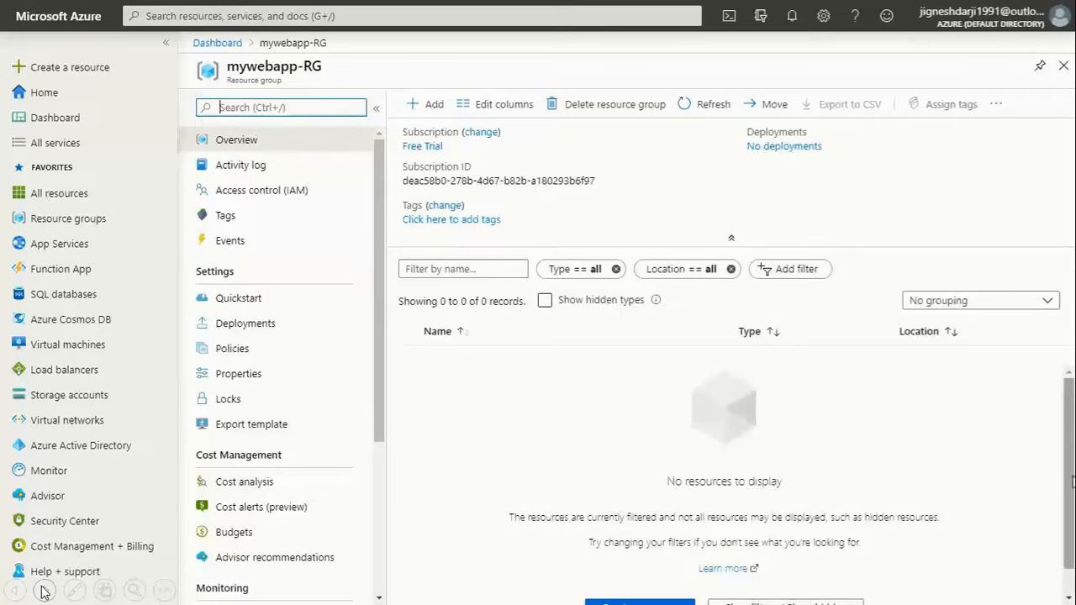
drag(664, 483, 798, 494)
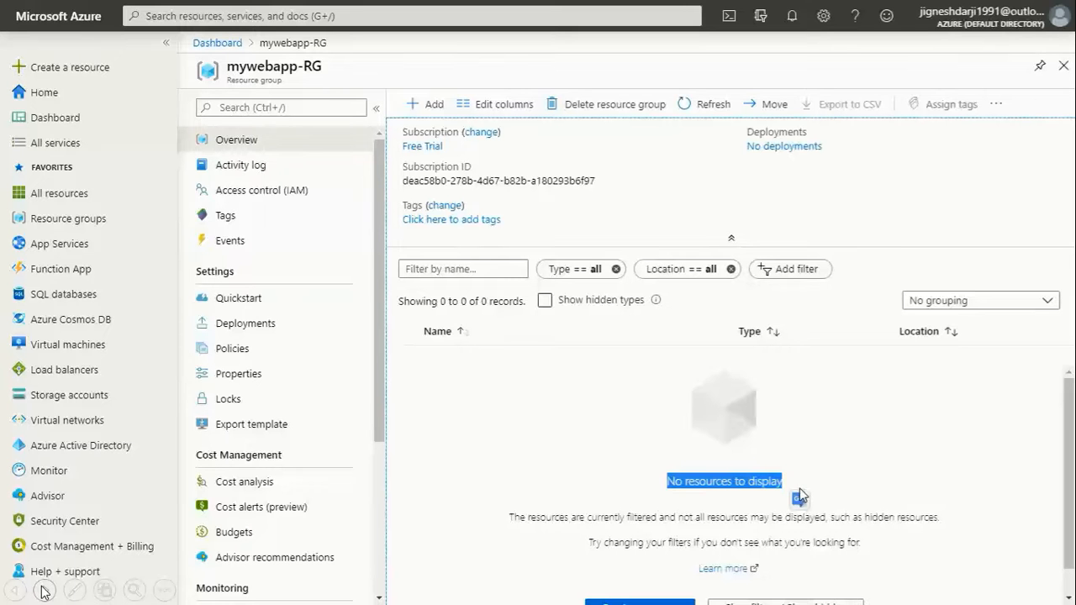
scroll(755, 558, down, 1)
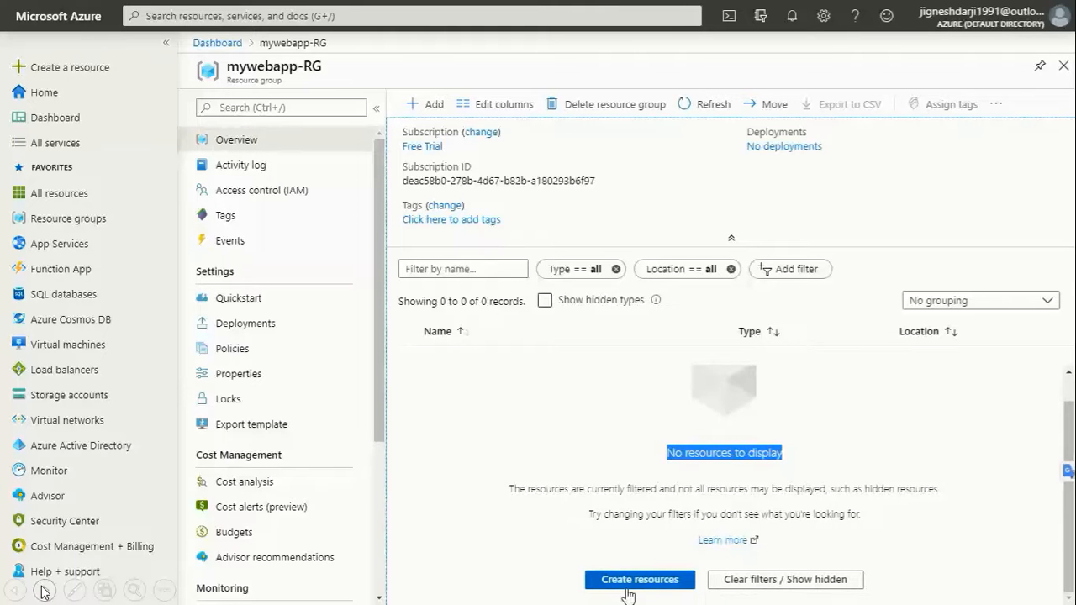
click(1018, 508)
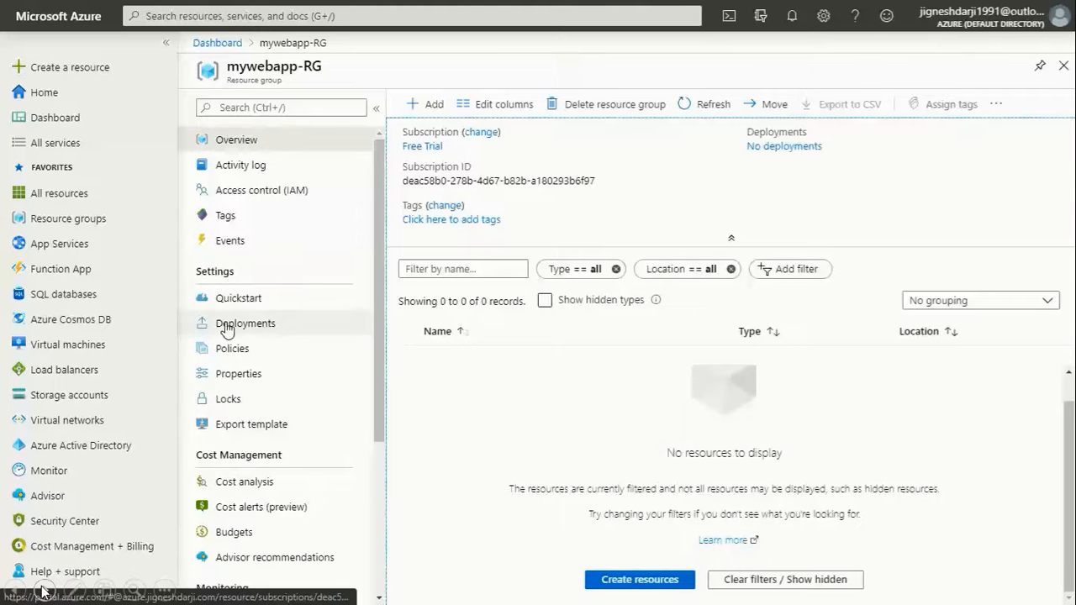
Start creating a new virtual machine and assign it to the existing mywebapp-RG resource group.
mouse_move(115, 353)
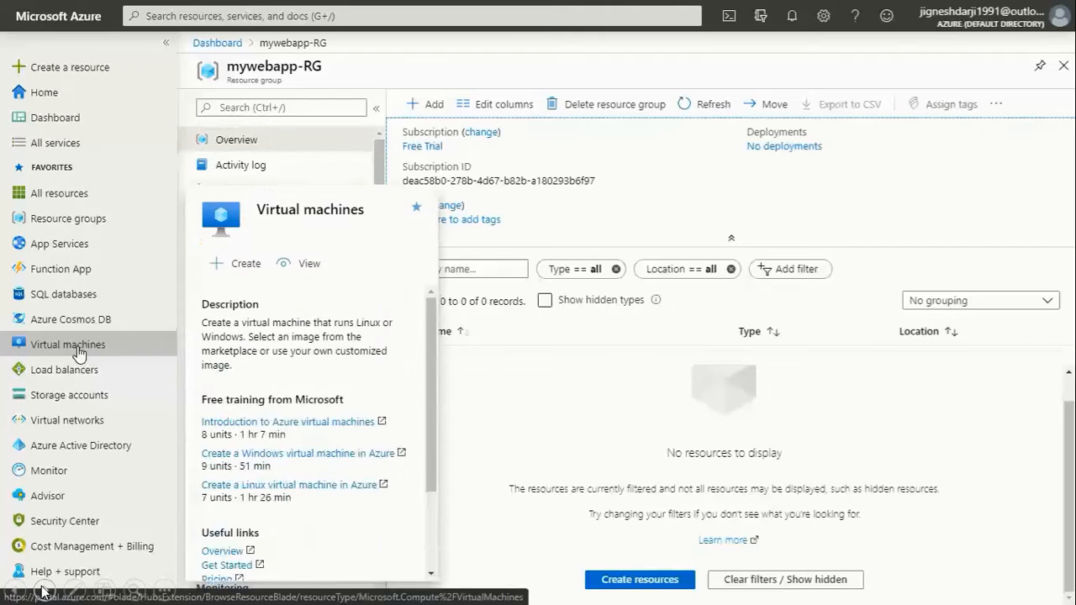
click(79, 353)
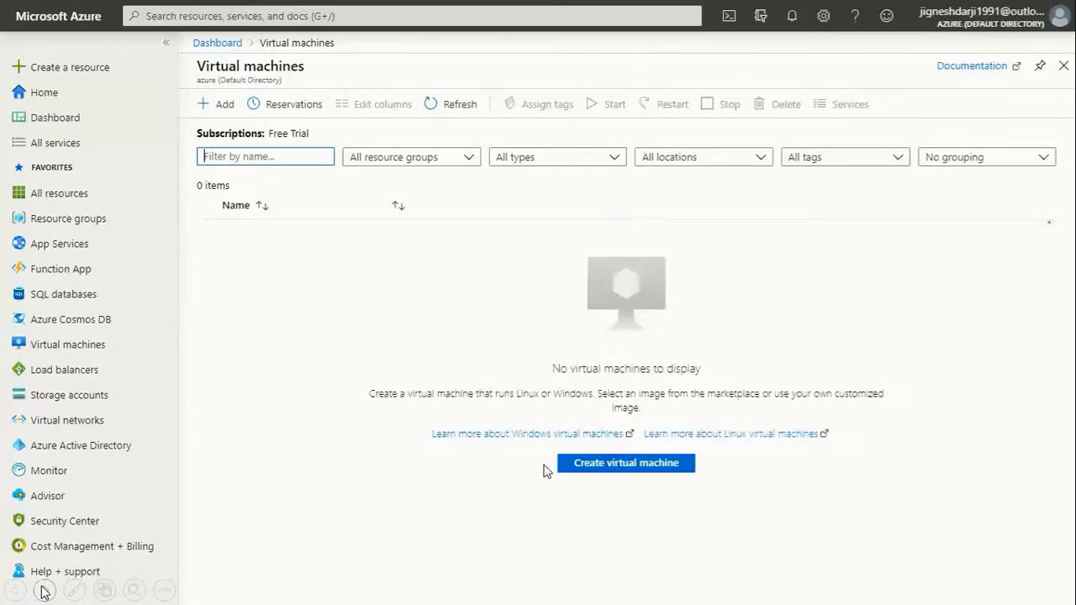
click(626, 471)
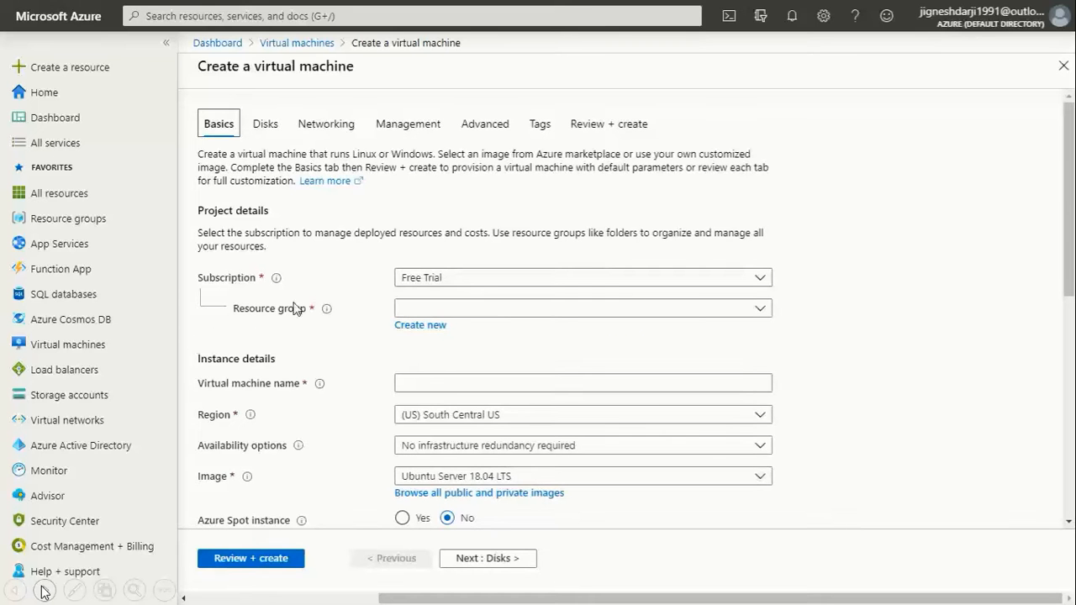
mouse_move(327, 309)
click(760, 311)
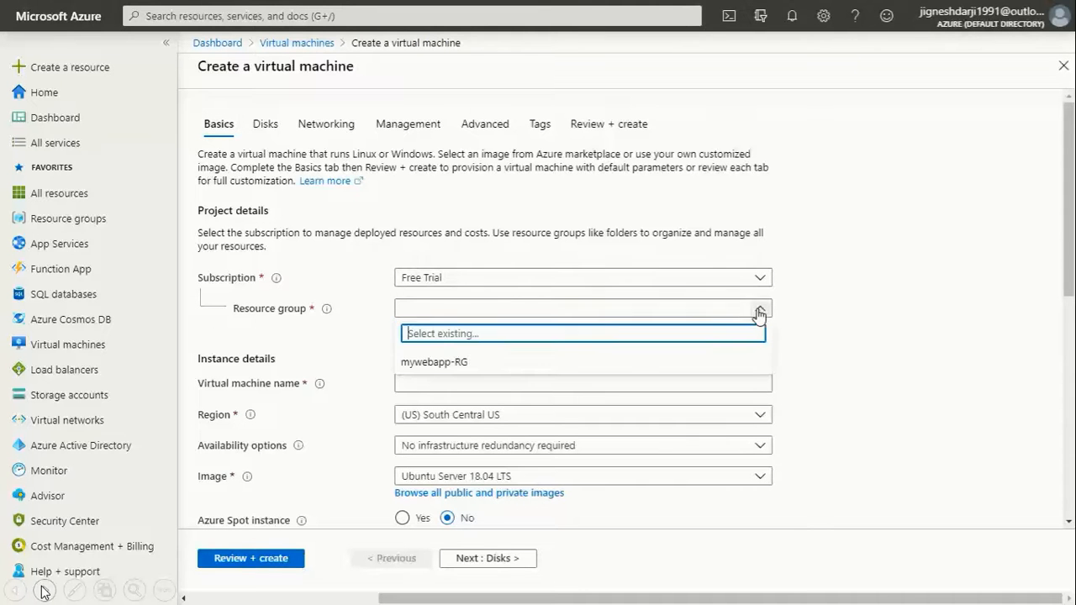
click(448, 366)
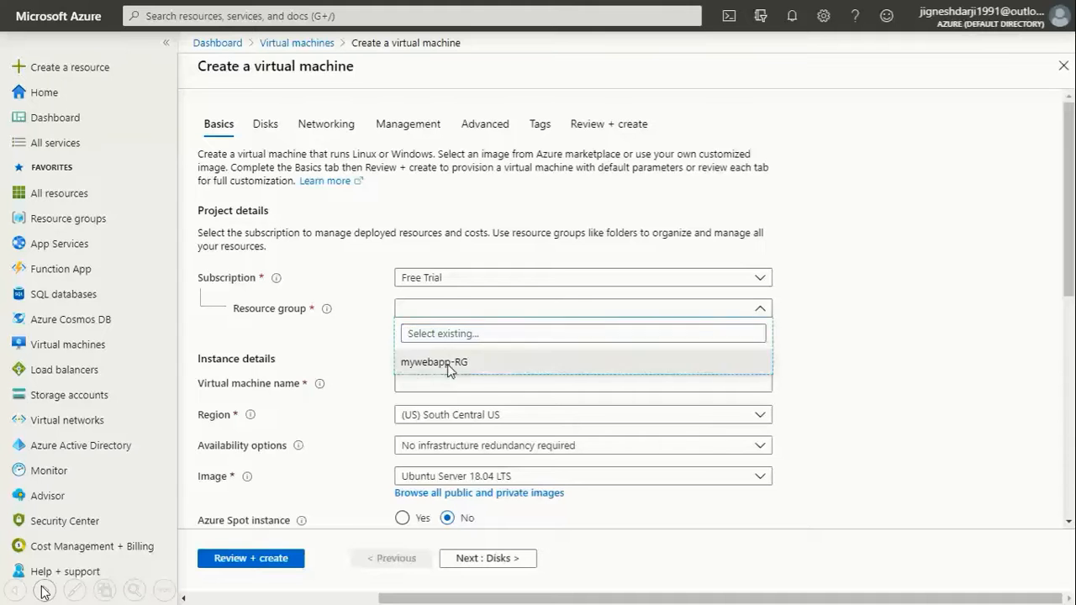
click(414, 329)
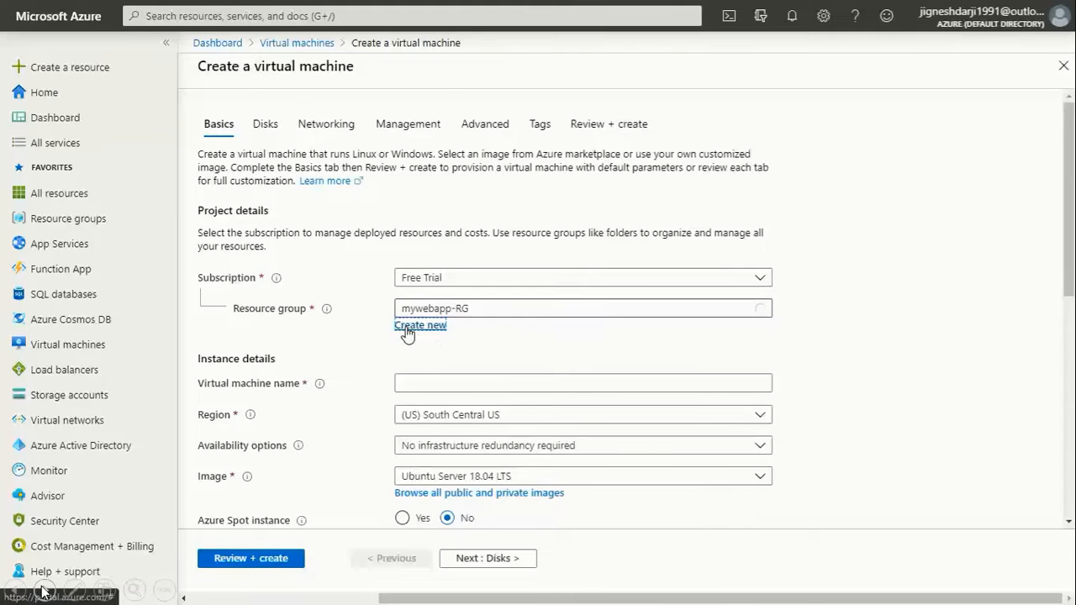
click(407, 334)
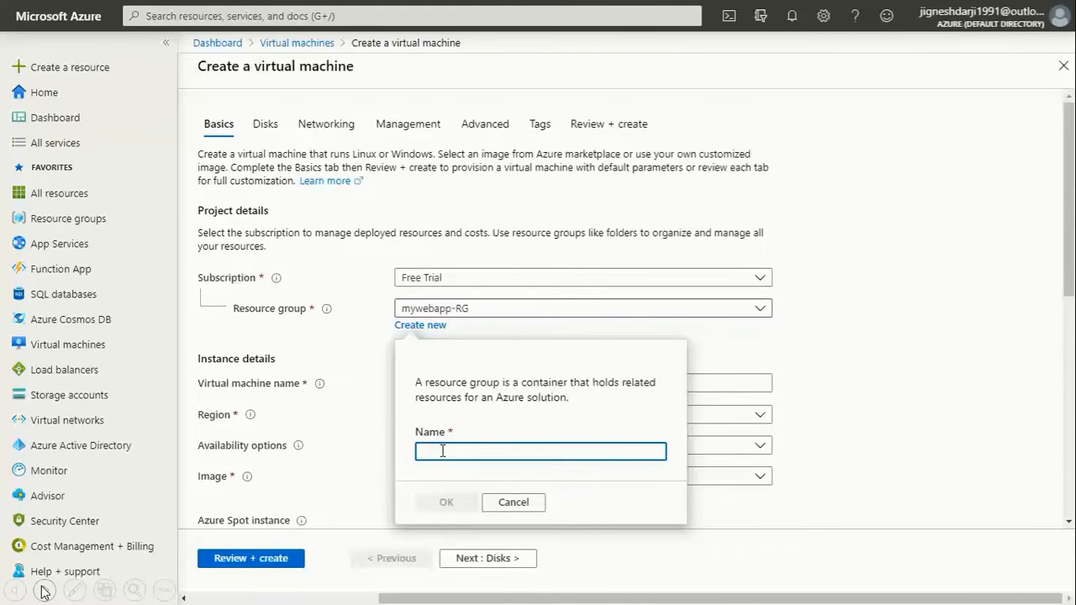
click(512, 503)
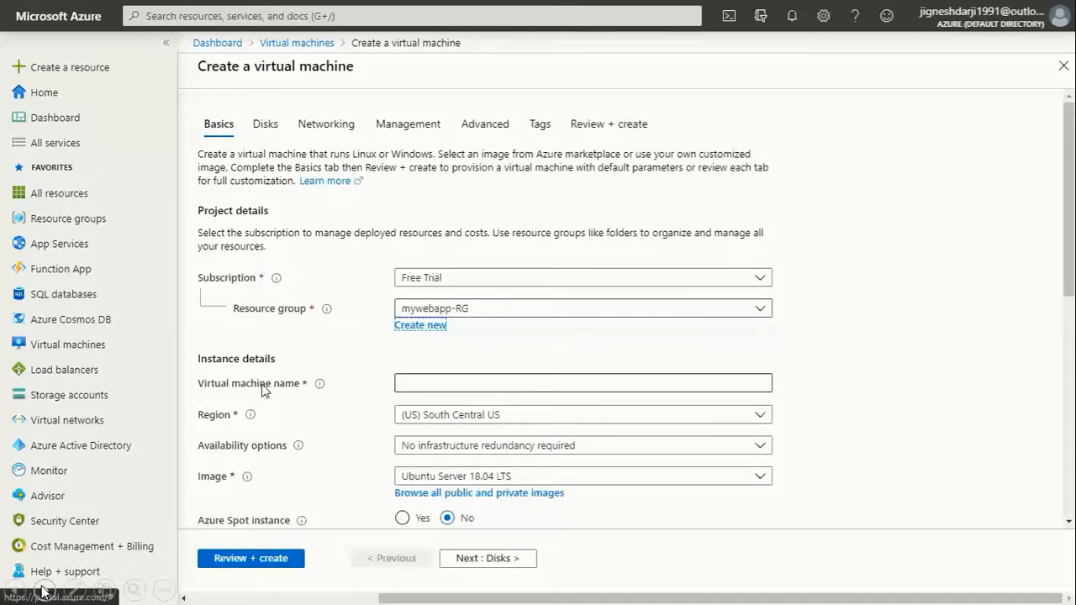
Name the virtual machine VM1 and set its region to (US) East US.
mouse_move(319, 386)
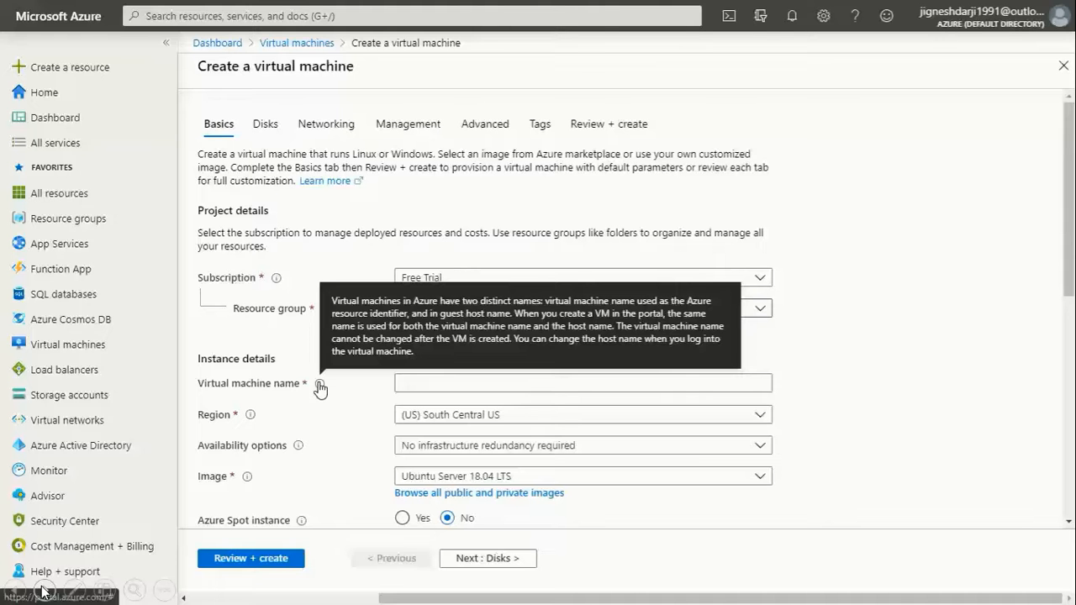
click(415, 381)
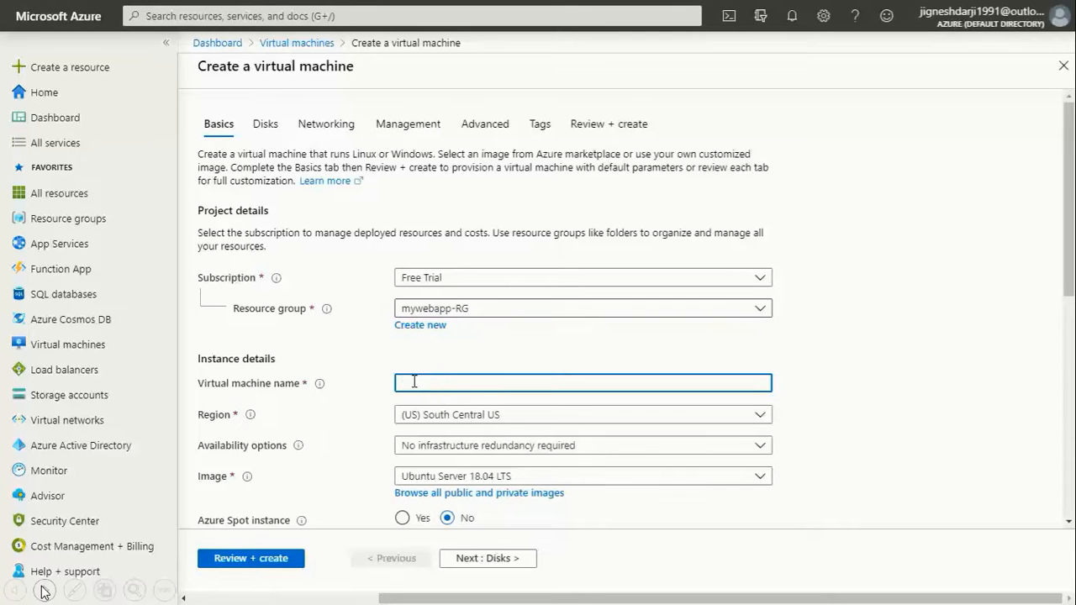
text(VM1)
click(474, 420)
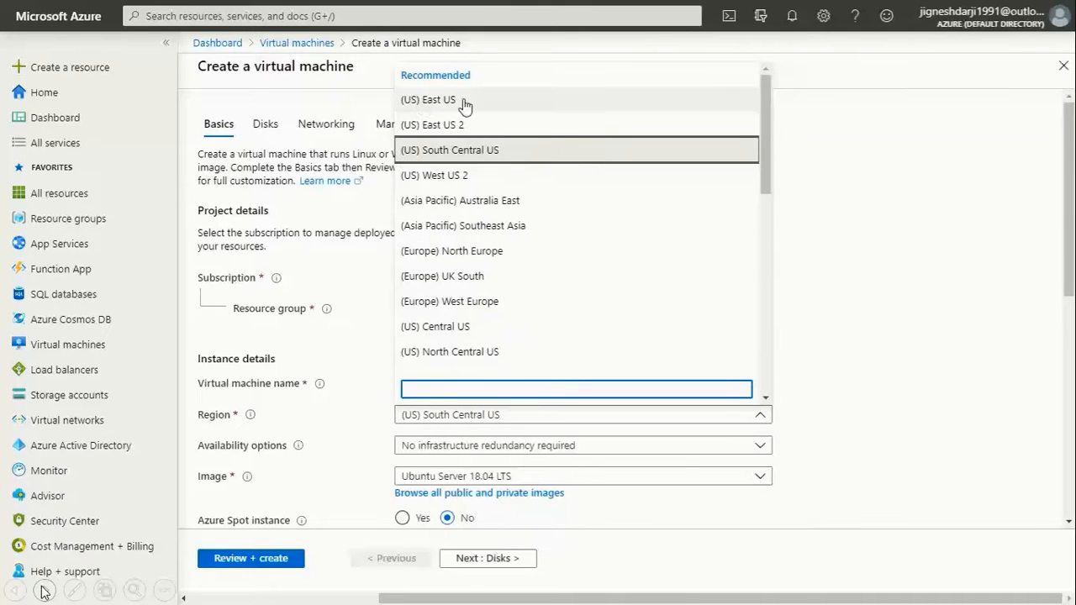
click(449, 100)
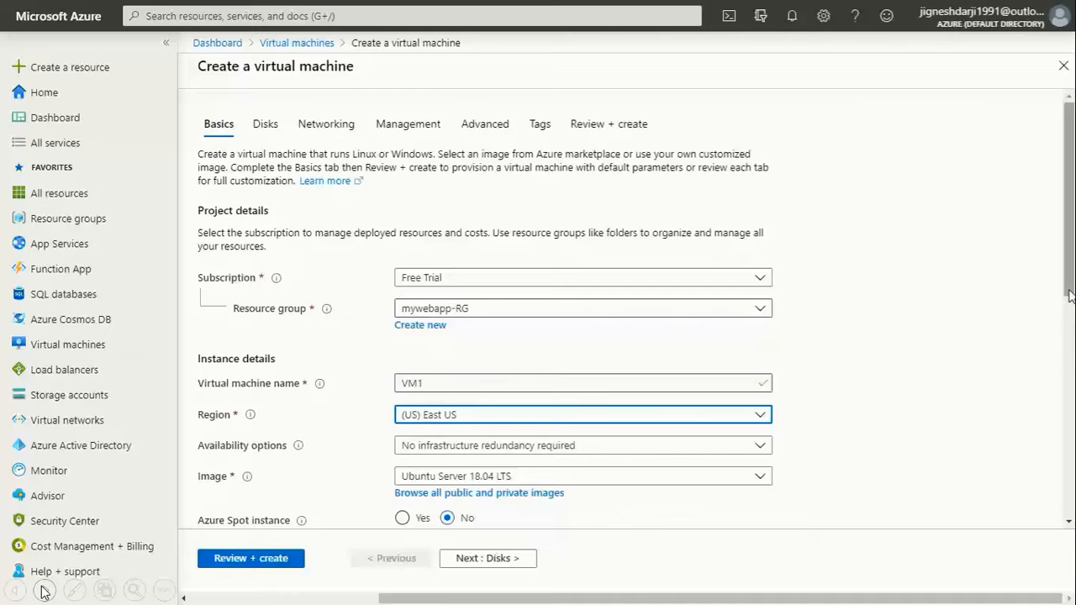
Choose Windows Server 2016 Datacenter as the virtual machine's image.
drag(1069, 292, 1071, 324)
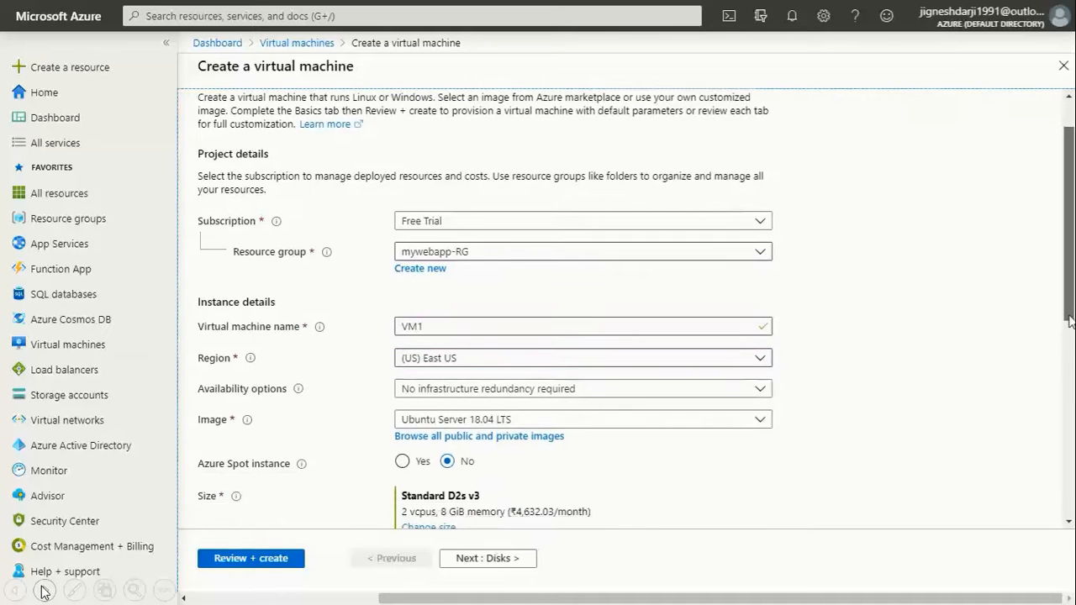
click(471, 423)
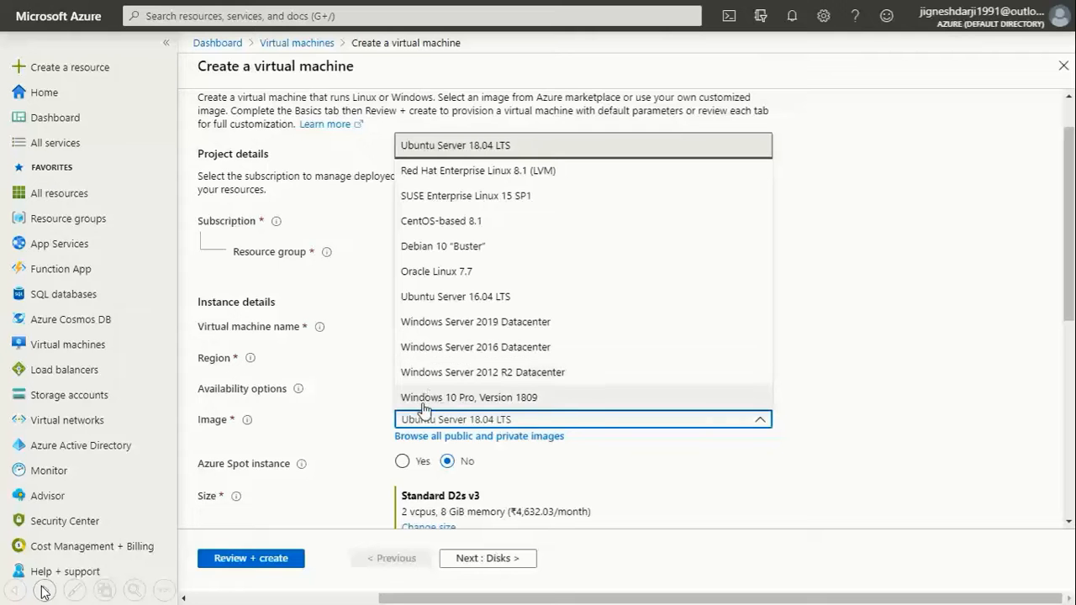
click(449, 347)
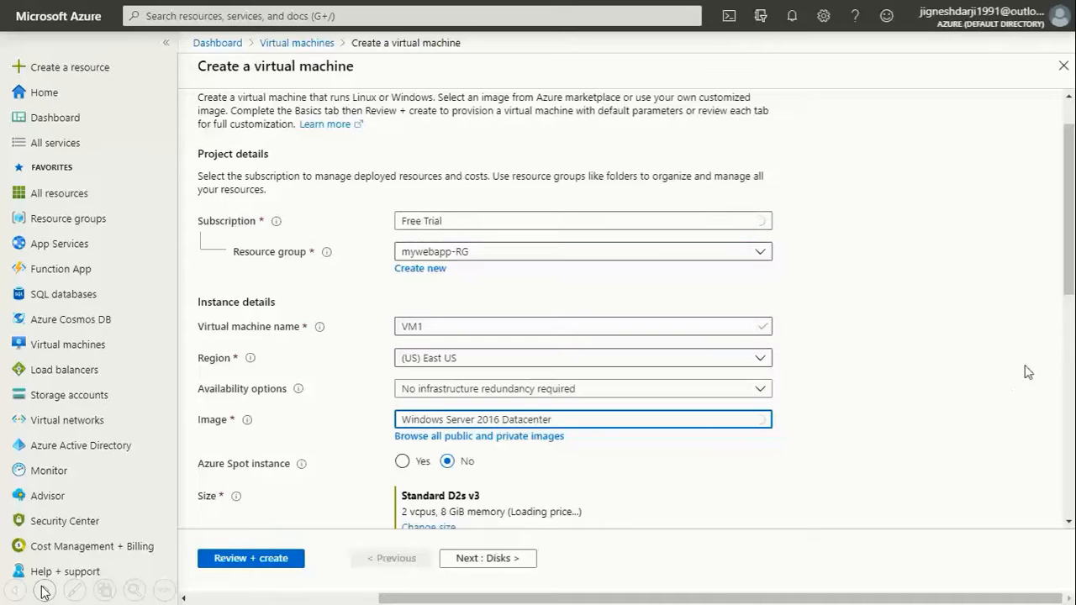
Compare the available VM sizes and change the virtual machine's size to B2s.
scroll(1072, 280, down, 1)
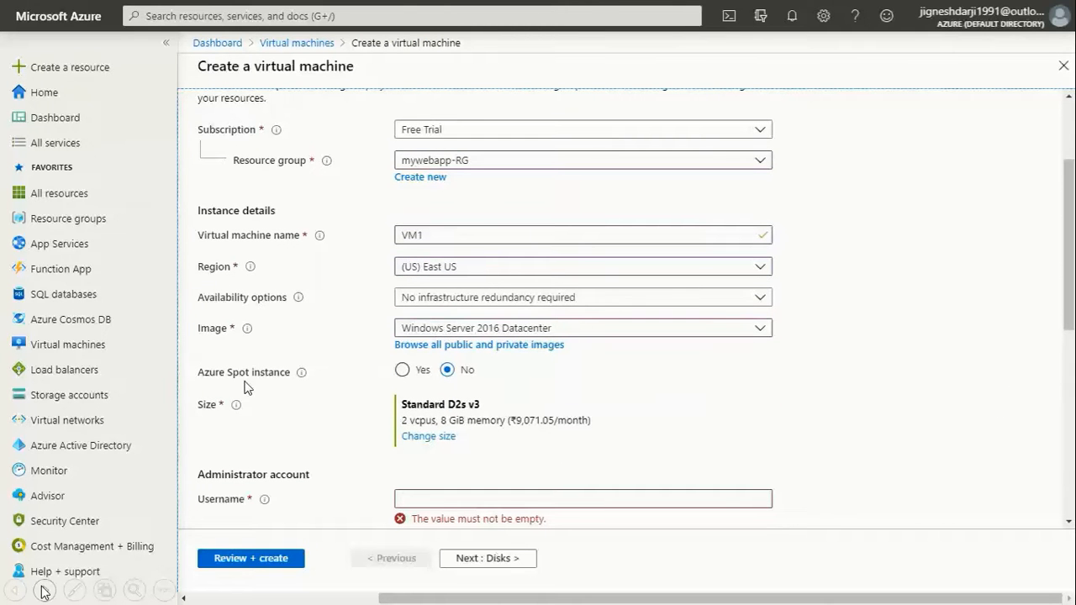
mouse_move(303, 377)
mouse_move(237, 409)
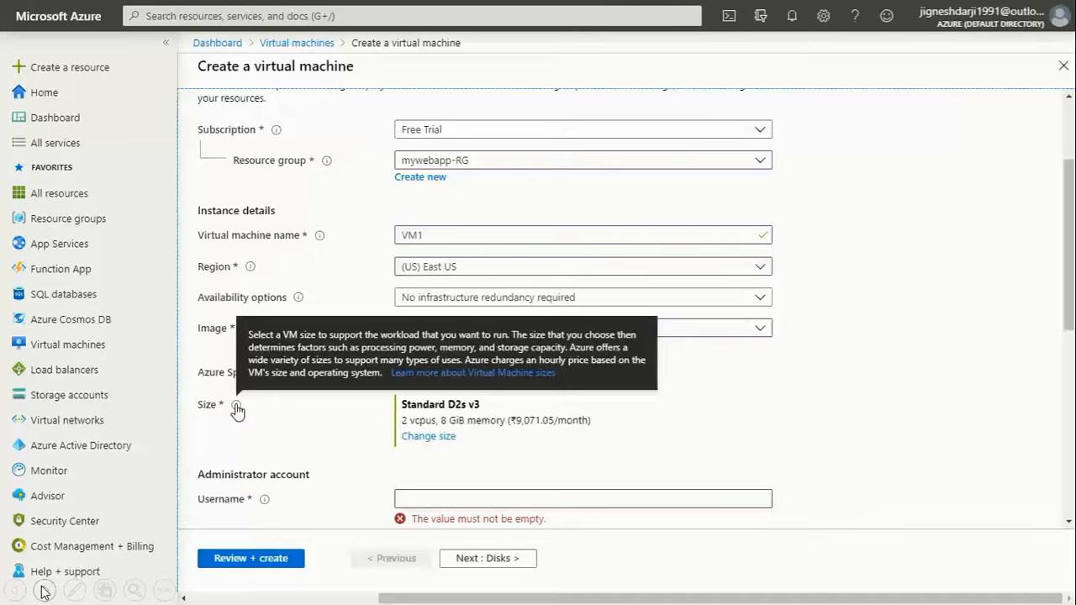
click(425, 441)
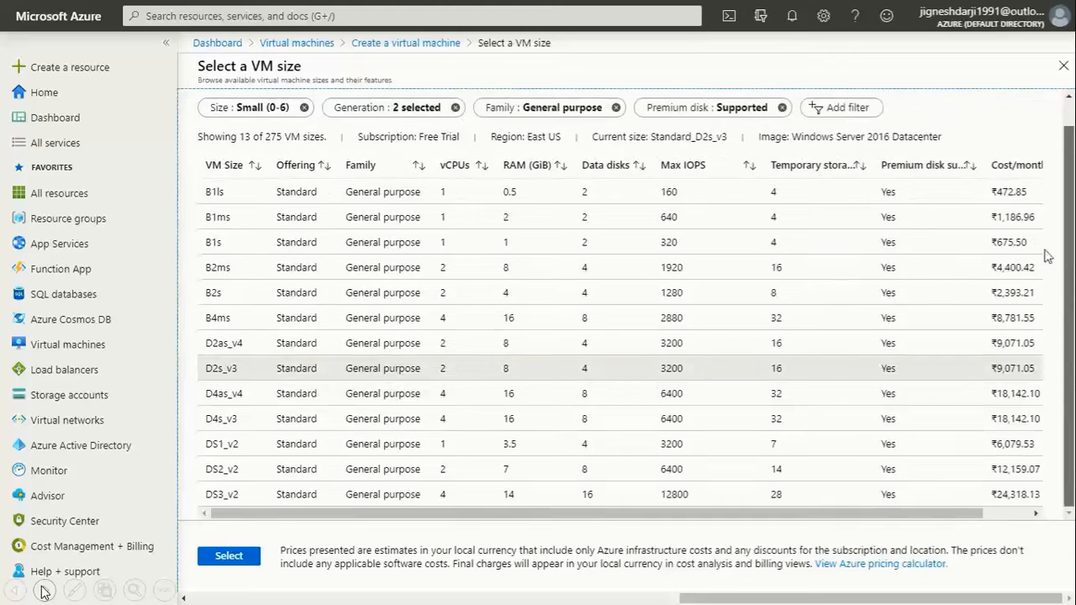
scroll(1047, 255, up, 1)
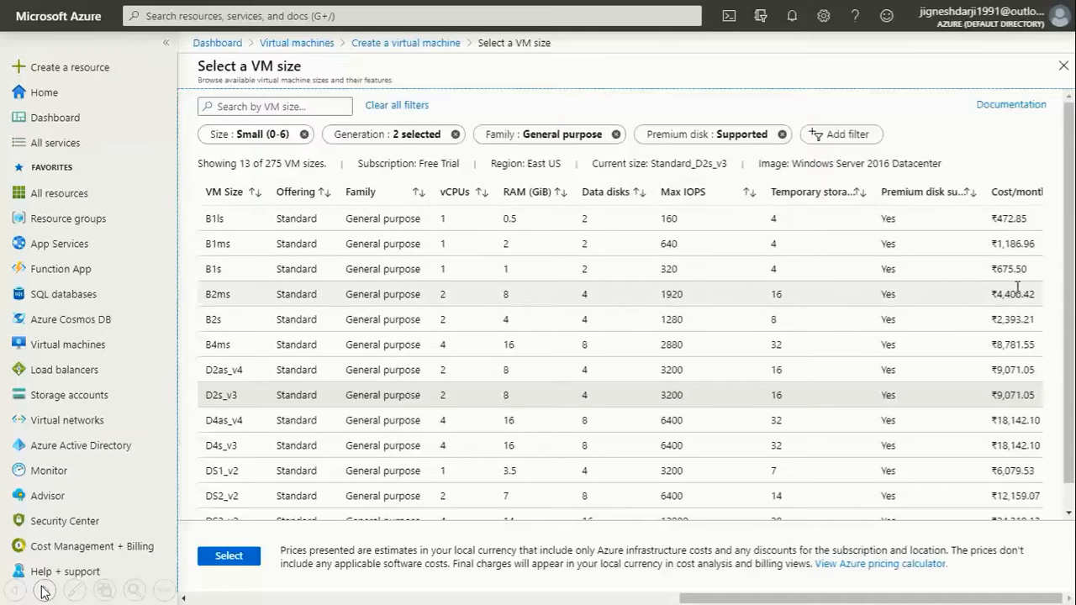
scroll(535, 365, down, 1)
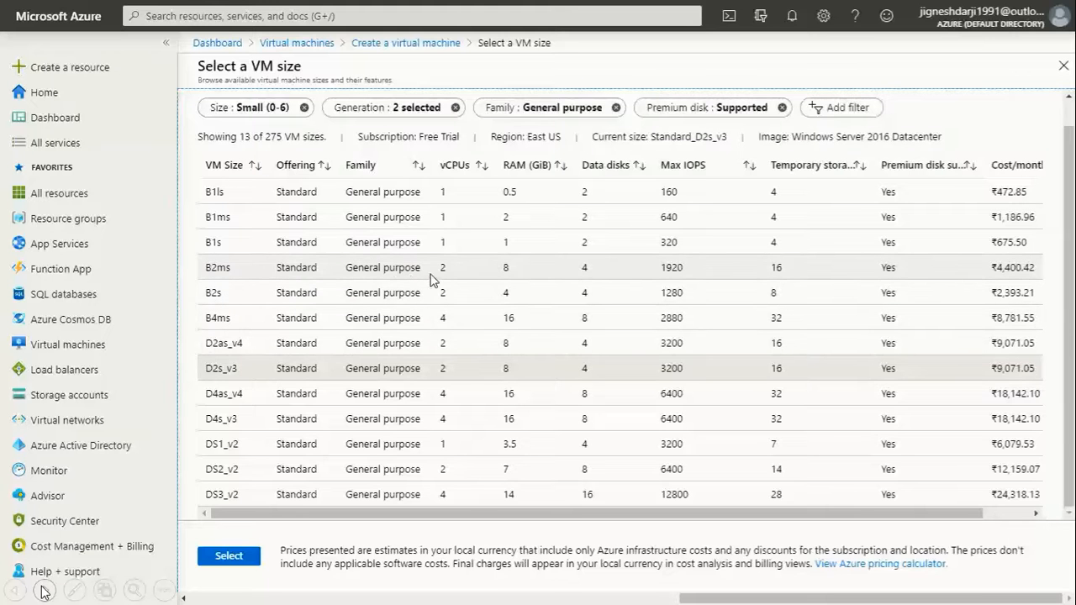
click(256, 299)
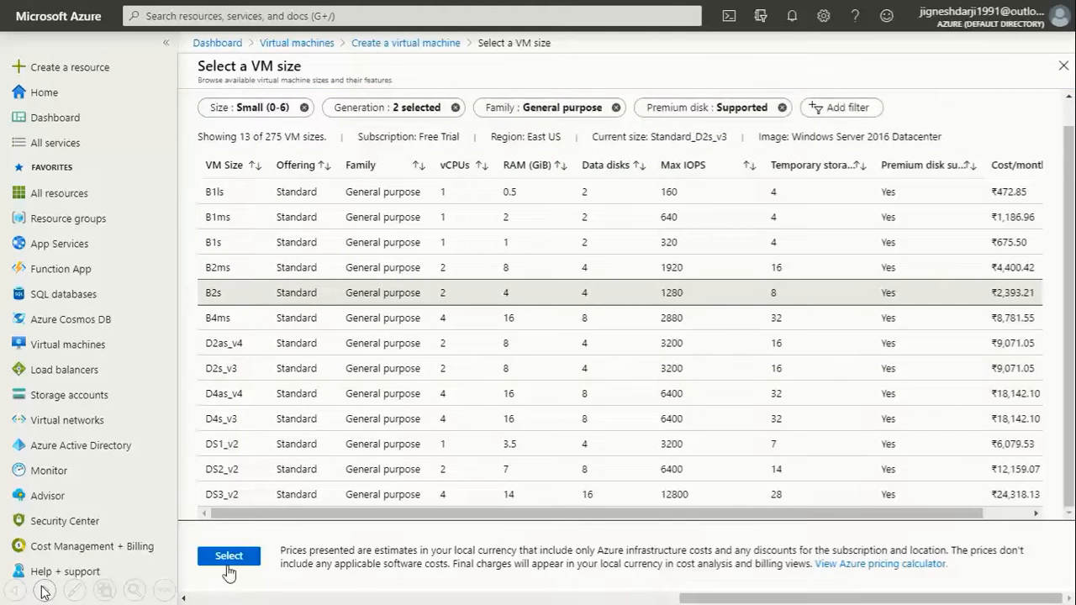
click(228, 557)
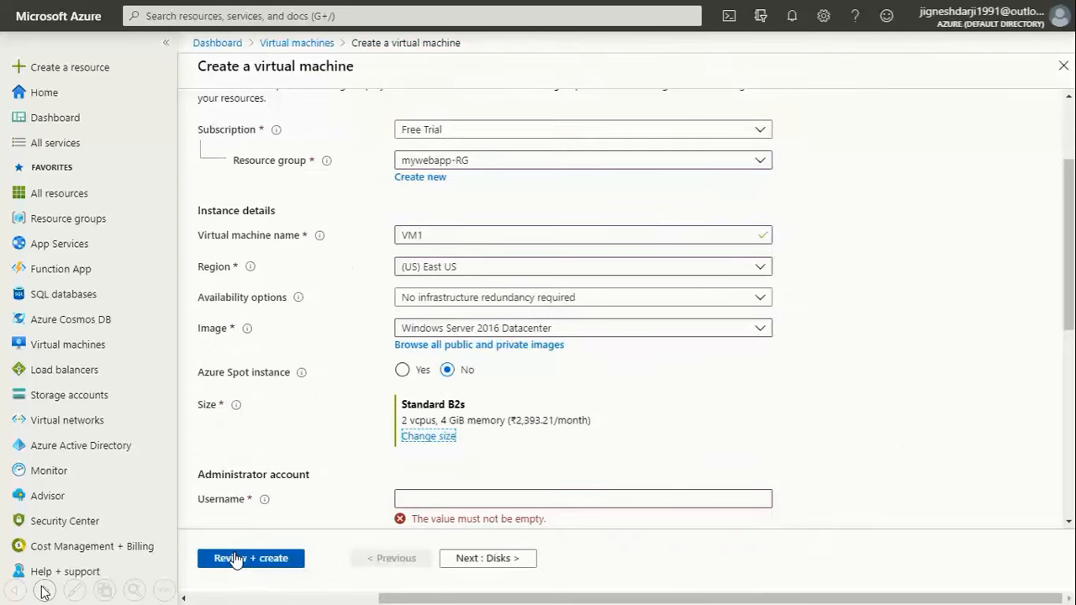
Fill in the administrator account's username and password, and confirm the password.
drag(1073, 318, 874, 379)
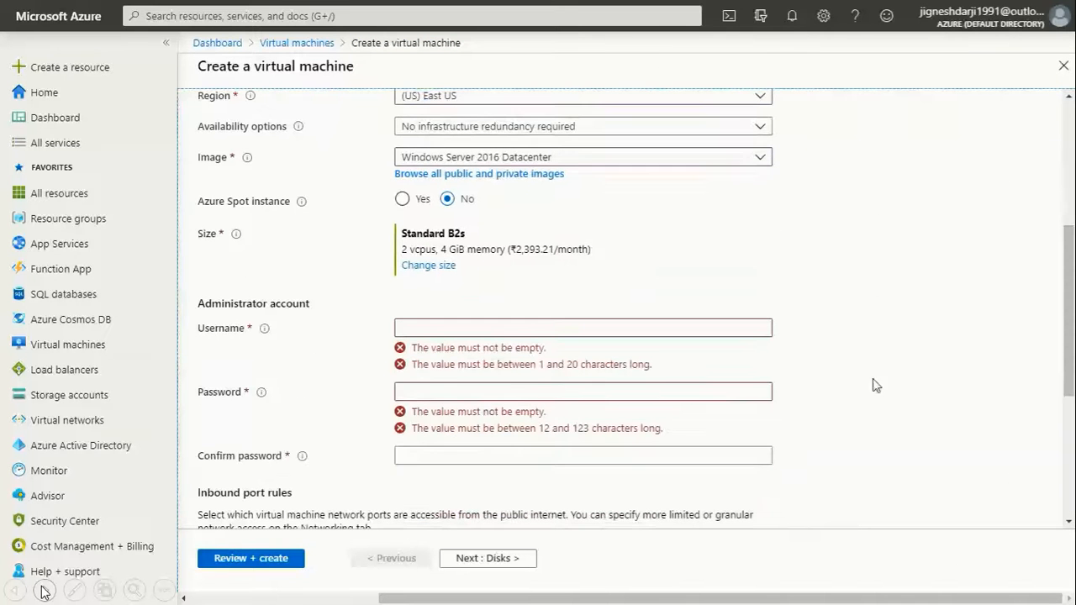
click(425, 329)
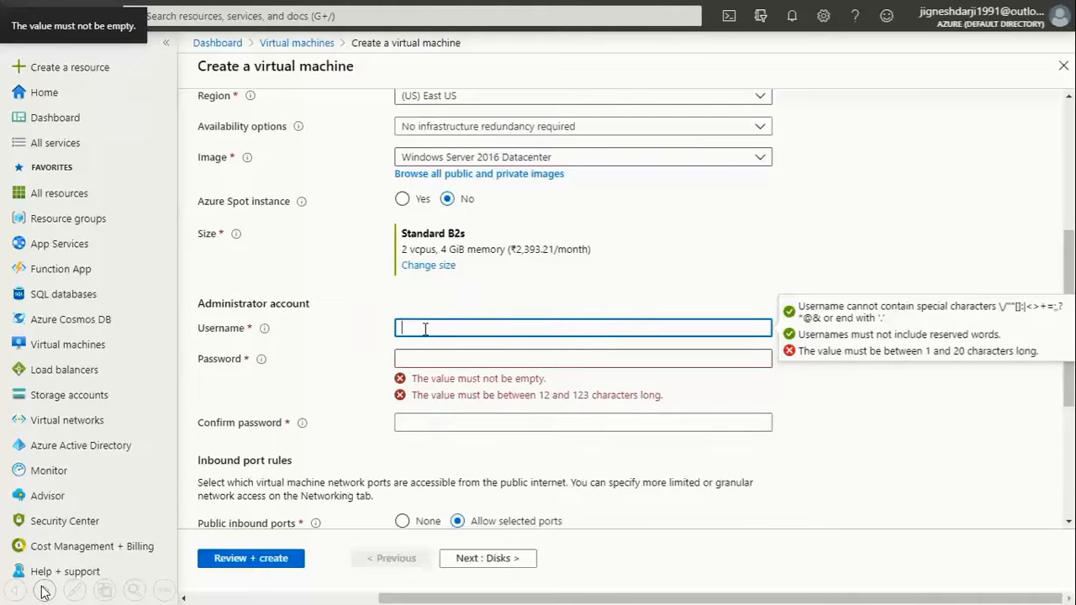
text(jignesh)
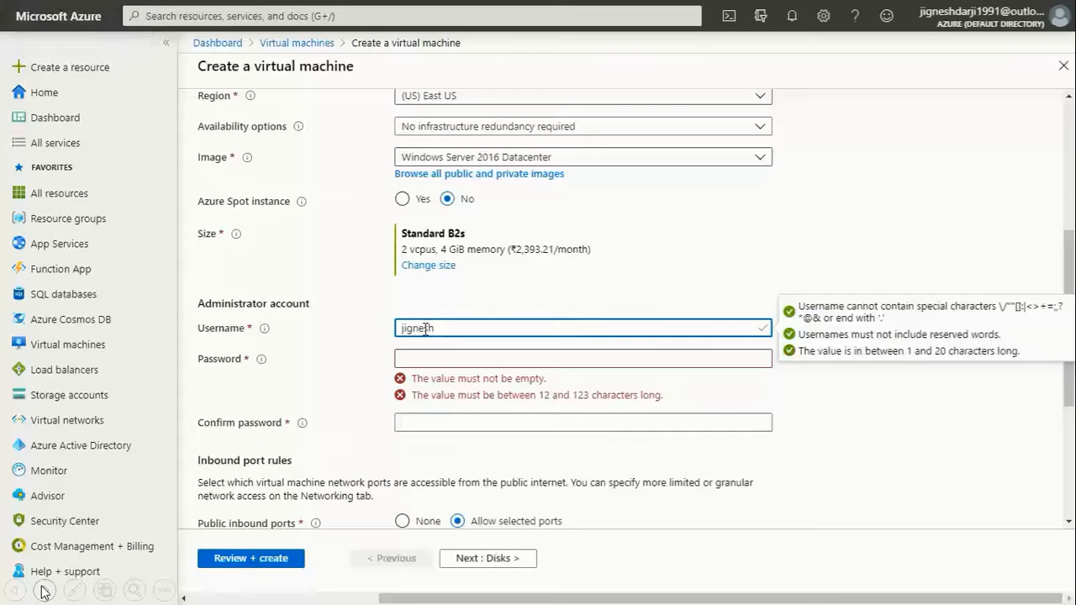
key(Tab)
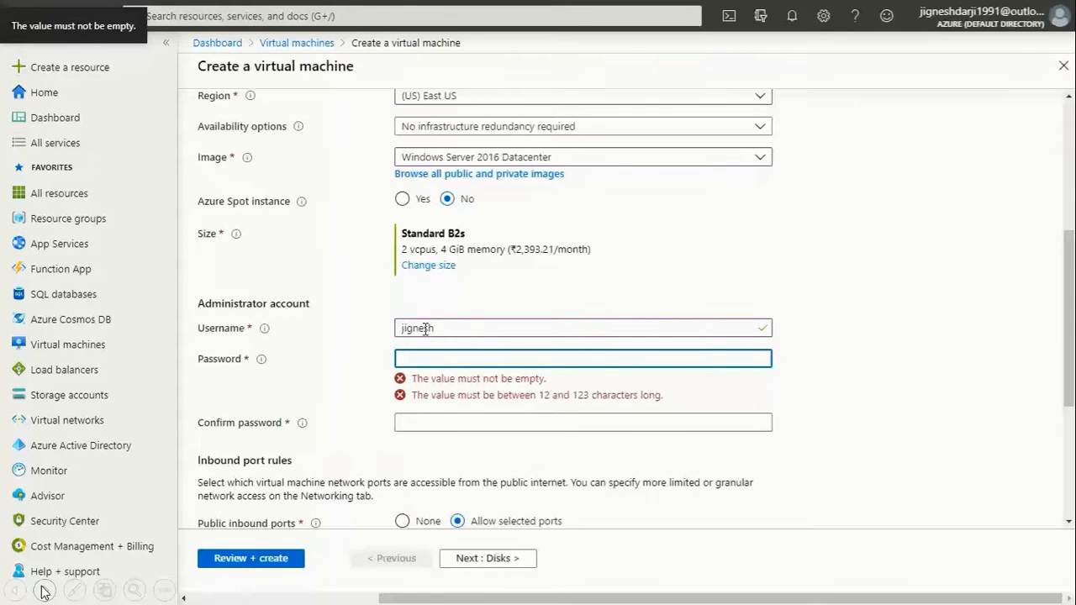
text(••)
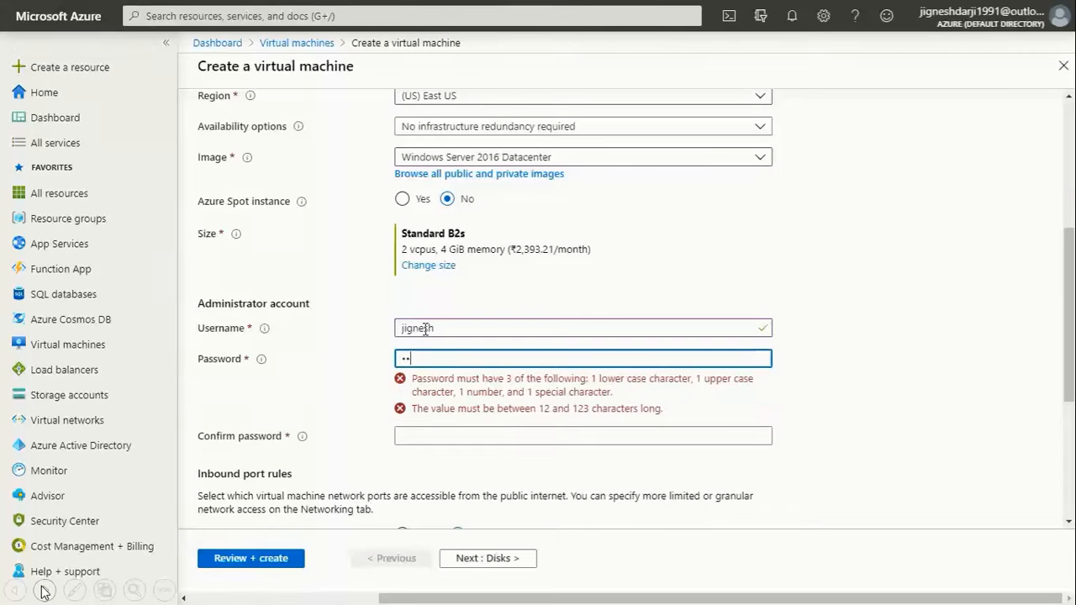
text(••••••••)
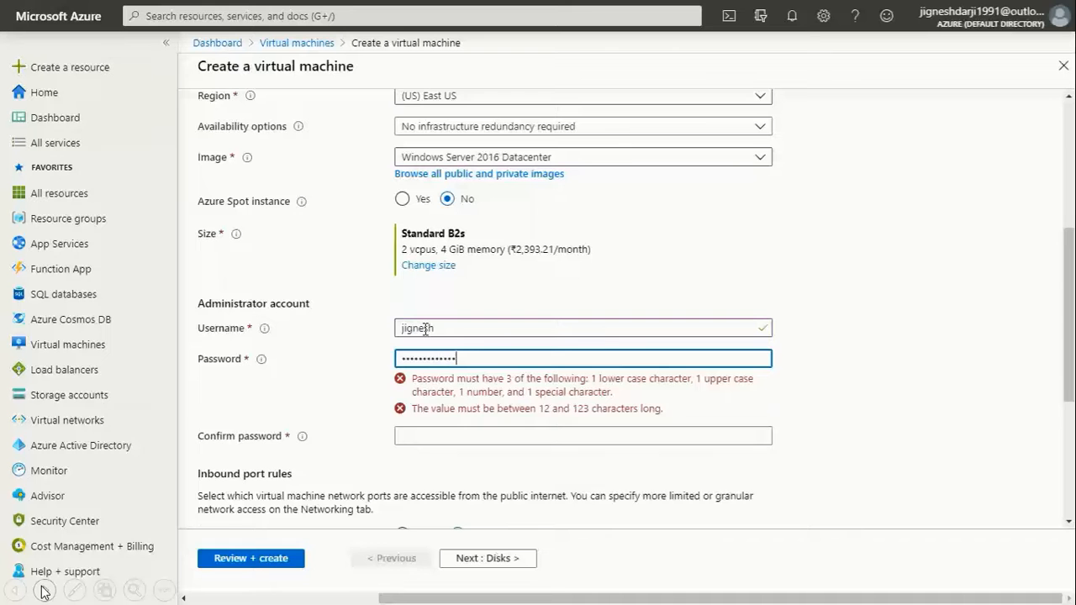
text(••)
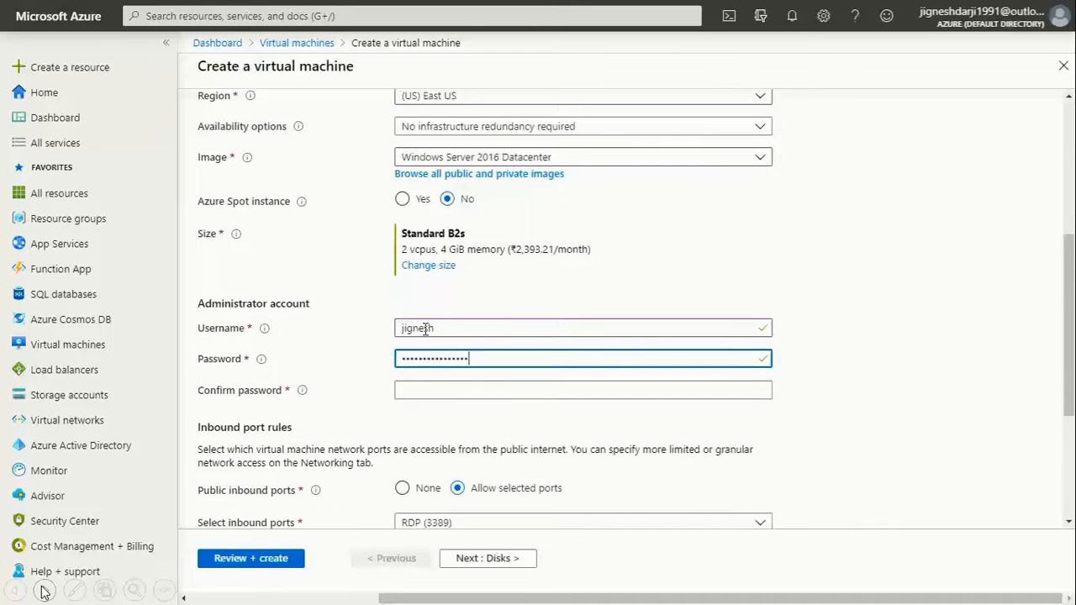
key(Tab)
text(•)
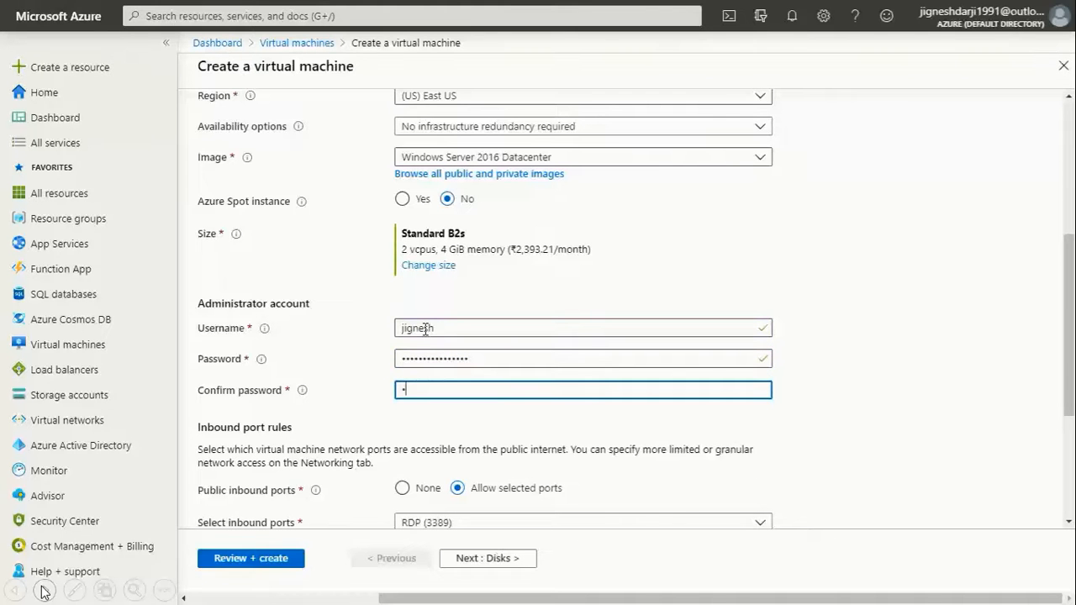
text(••••••••)
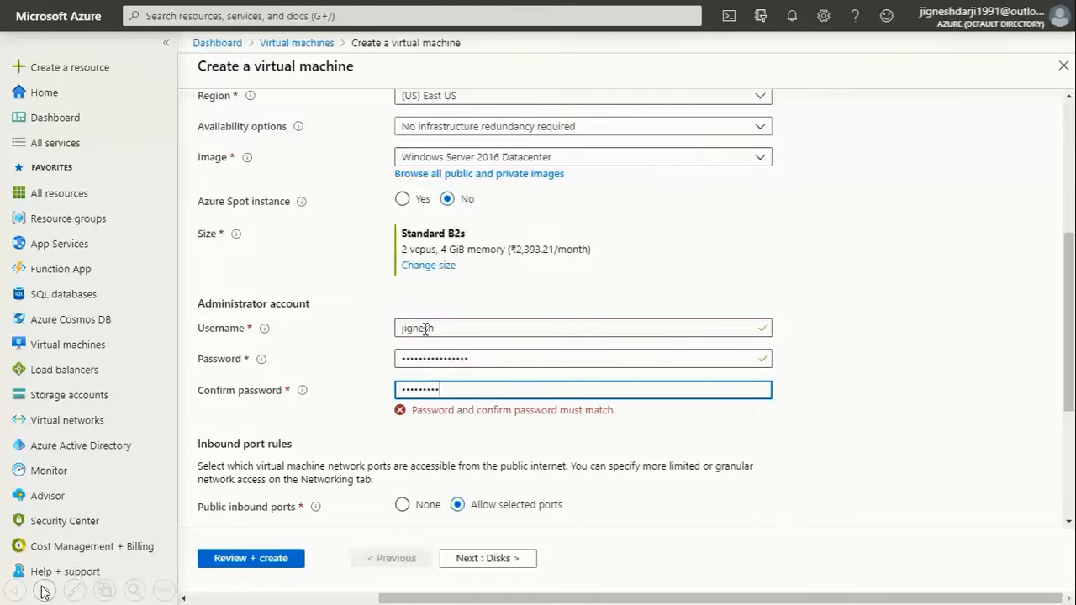
text(•••••••)
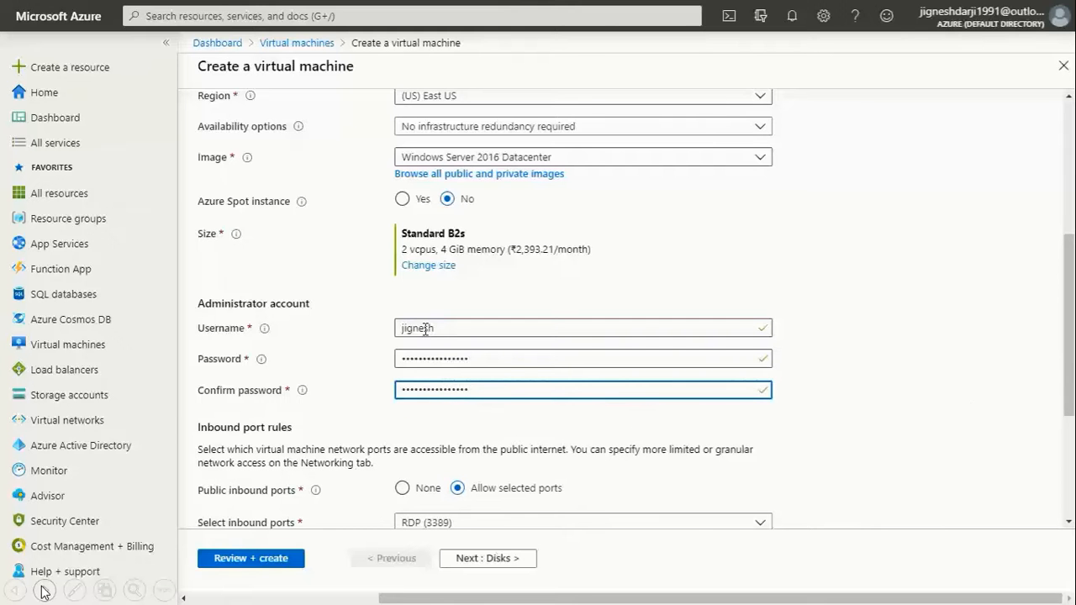
Clear RDP (3389) from the allowed public inbound ports and select it again.
drag(1072, 371, 1072, 440)
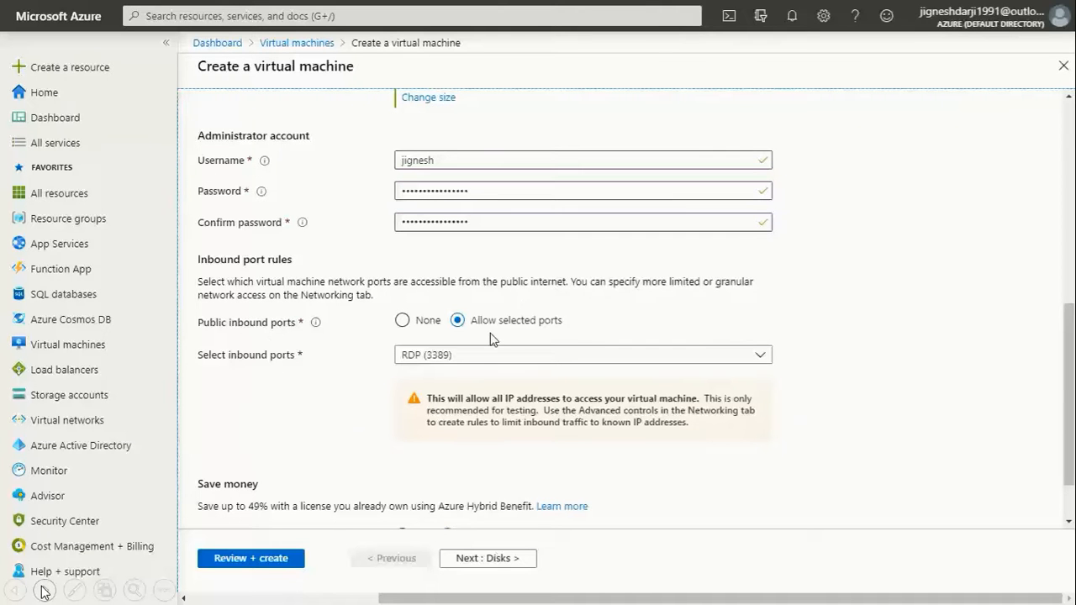
click(402, 355)
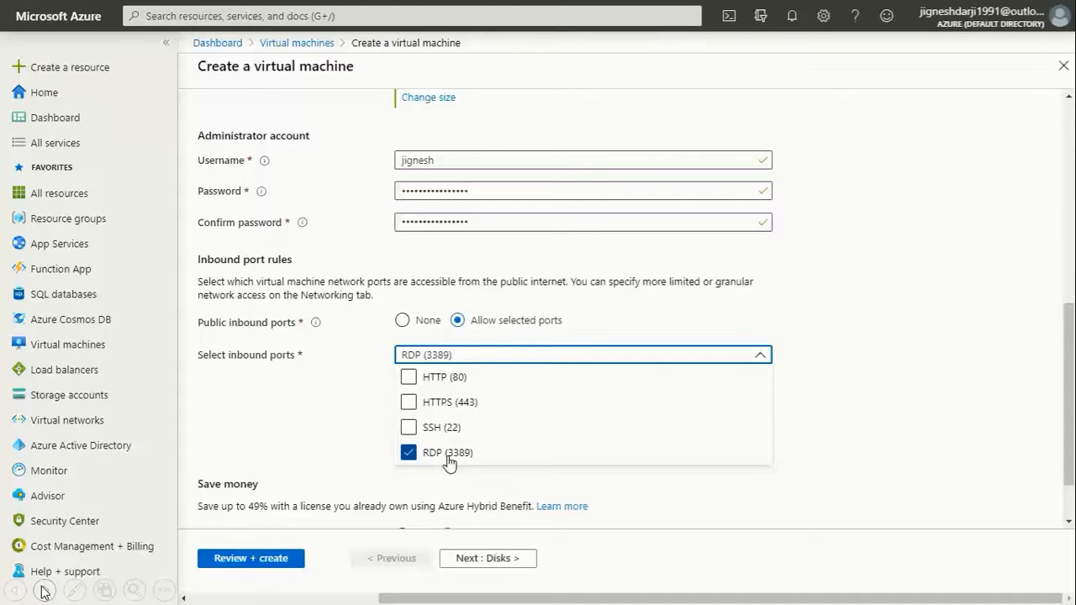
click(448, 453)
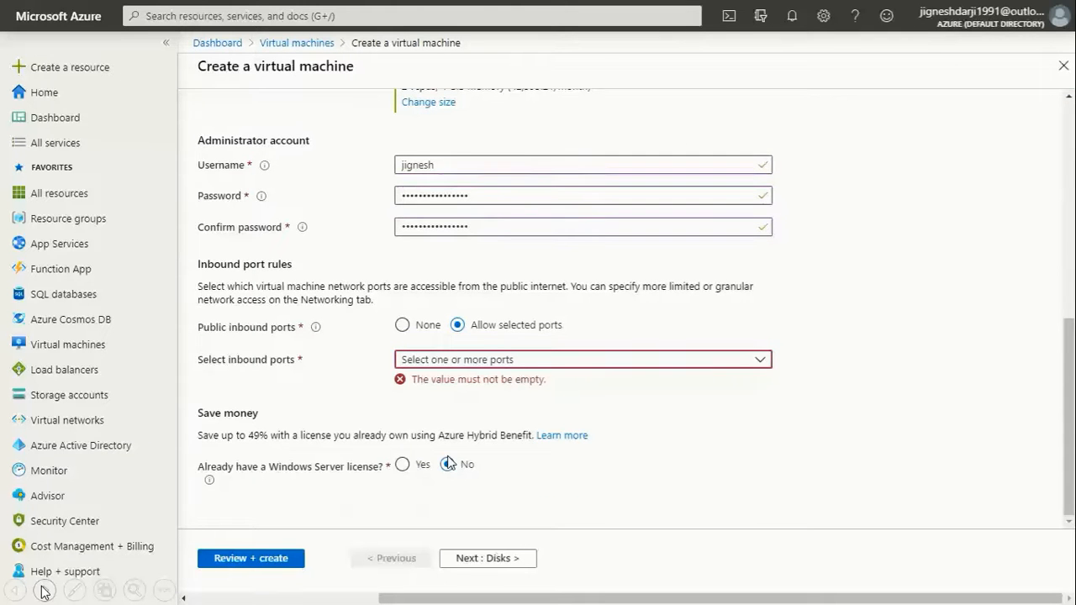
click(454, 359)
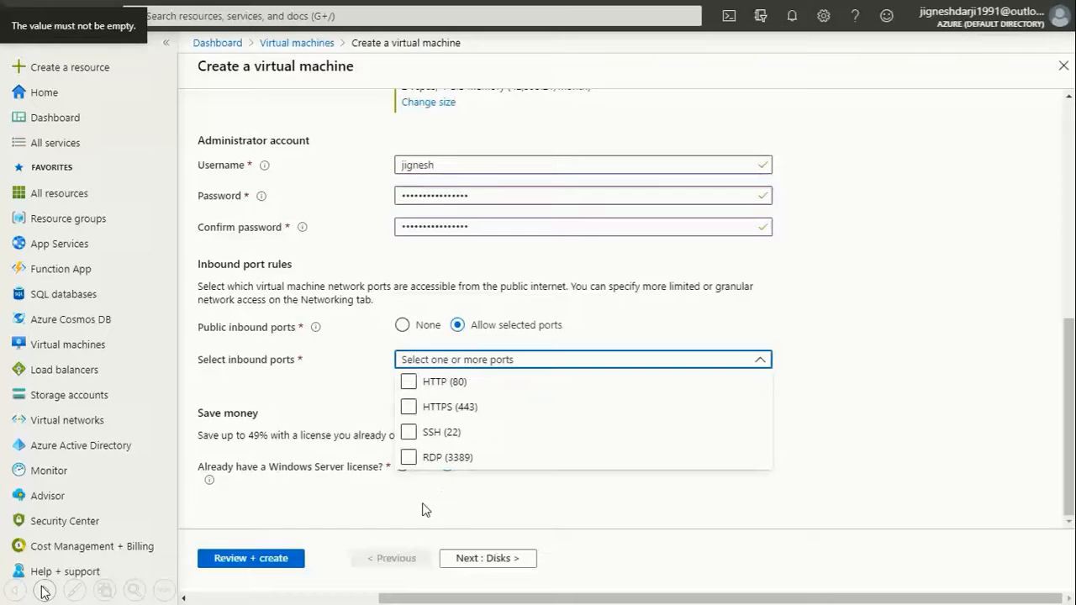
click(412, 454)
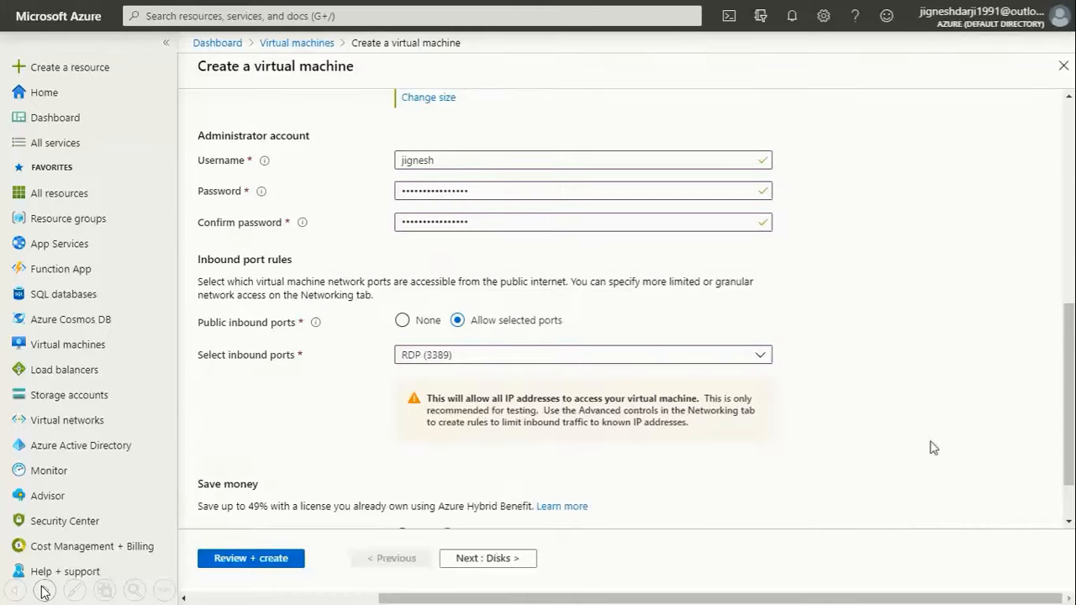
Review the virtual machine's basic settings and continue to the disk settings.
scroll(1068, 395, down, 1)
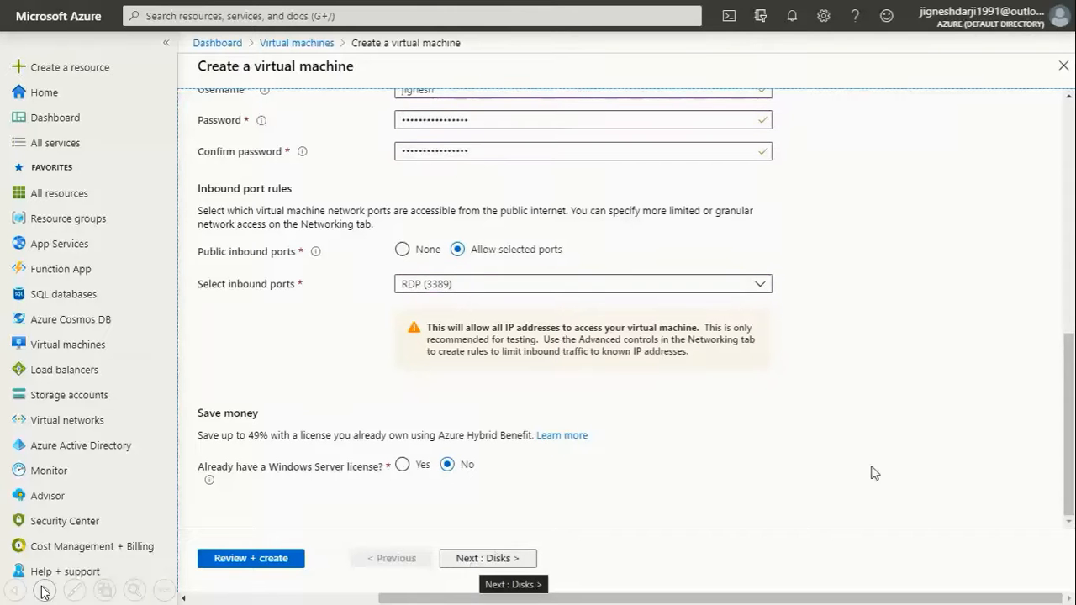
scroll(1070, 401, up, 2)
scroll(1069, 402, up, 5)
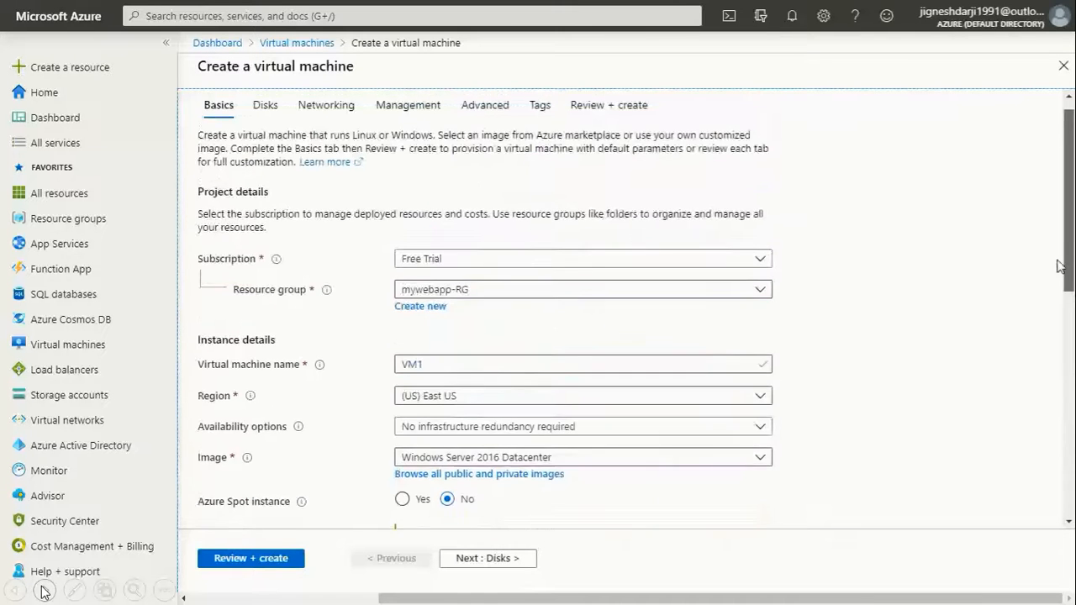
scroll(1070, 429, down, 5)
scroll(1070, 458, down, 1)
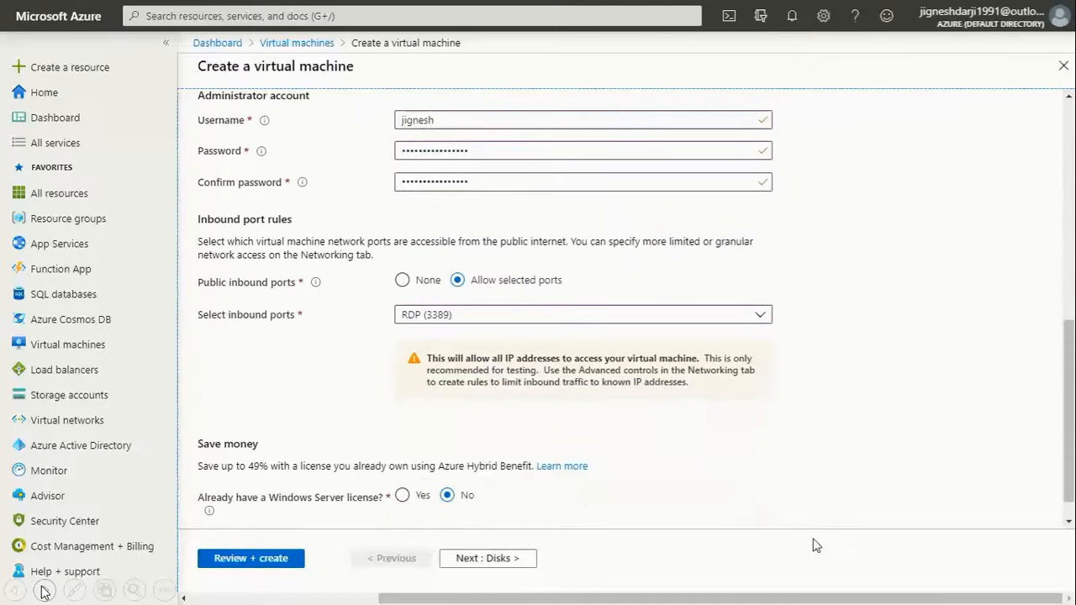
click(519, 560)
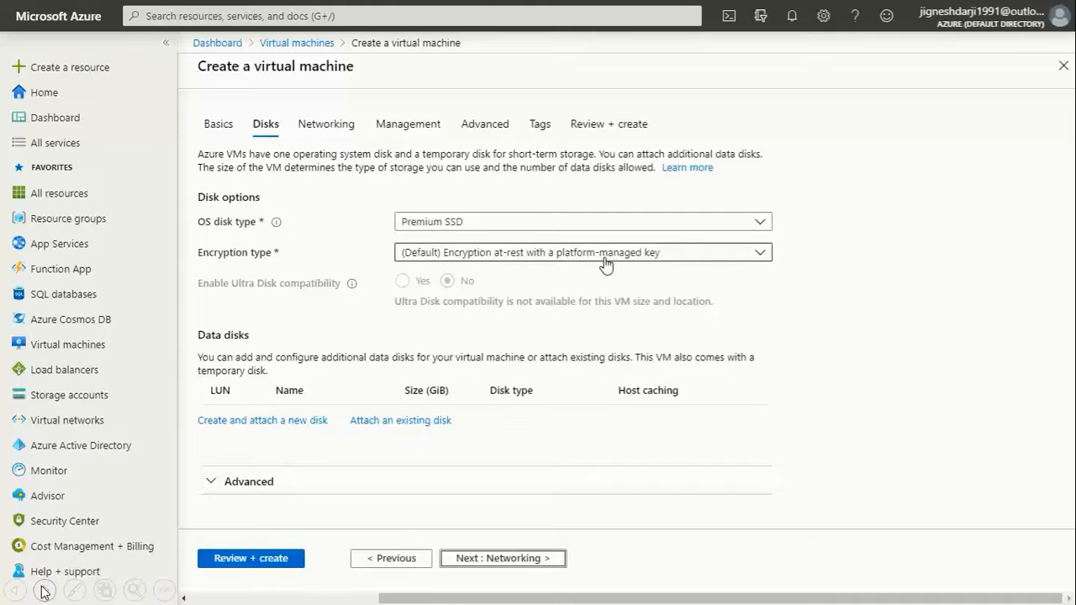
Set the OS disk type to Standard HDD.
click(443, 222)
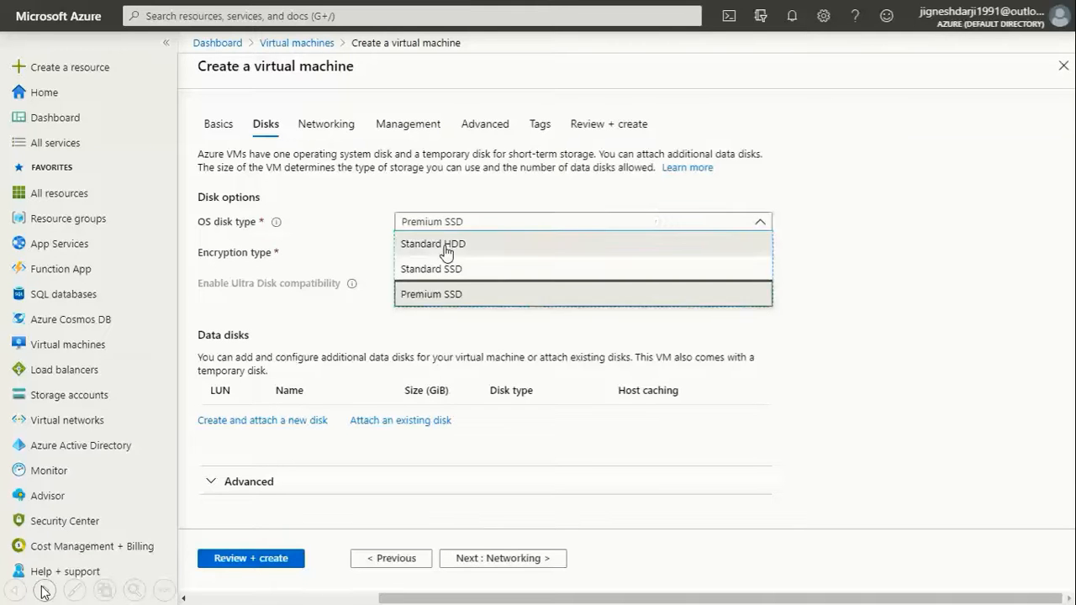
click(445, 245)
click(461, 222)
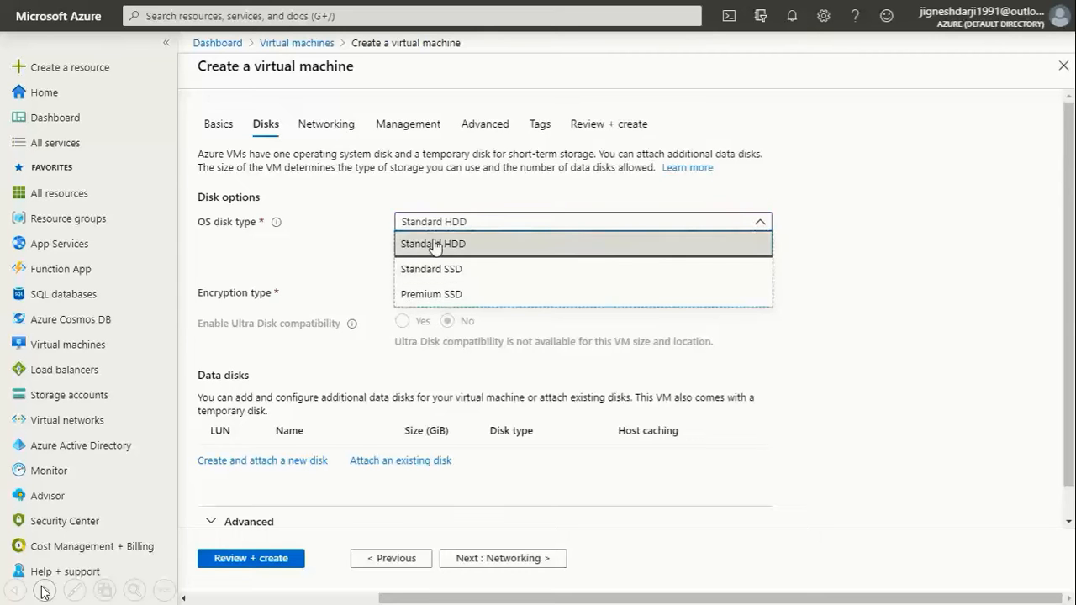
click(434, 245)
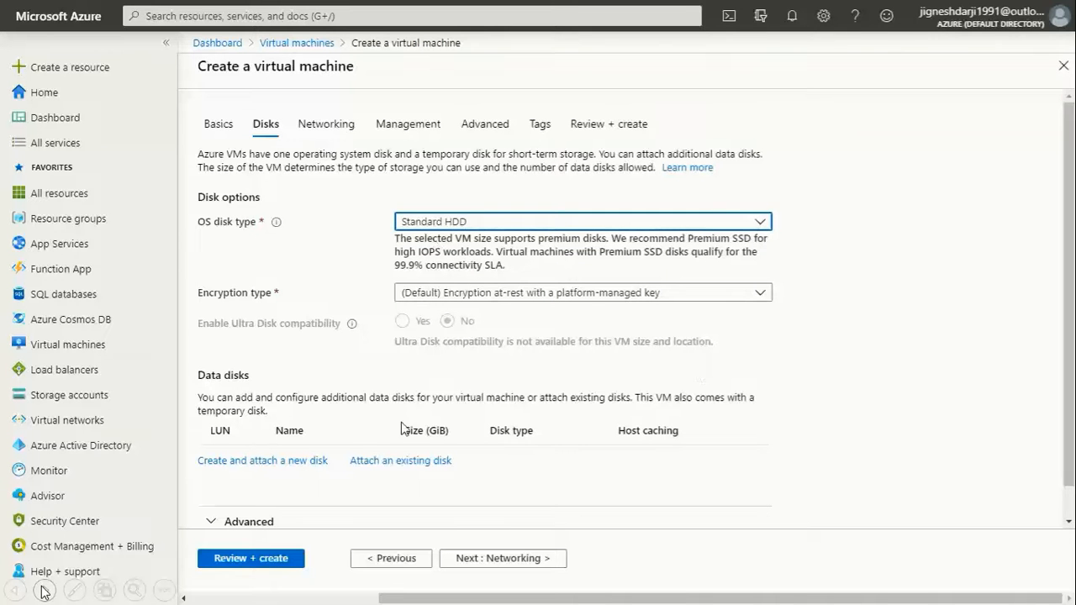
Expand the advanced disk options and check the managed disk and ephemeral OS disk settings.
scroll(1068, 302, down, 1)
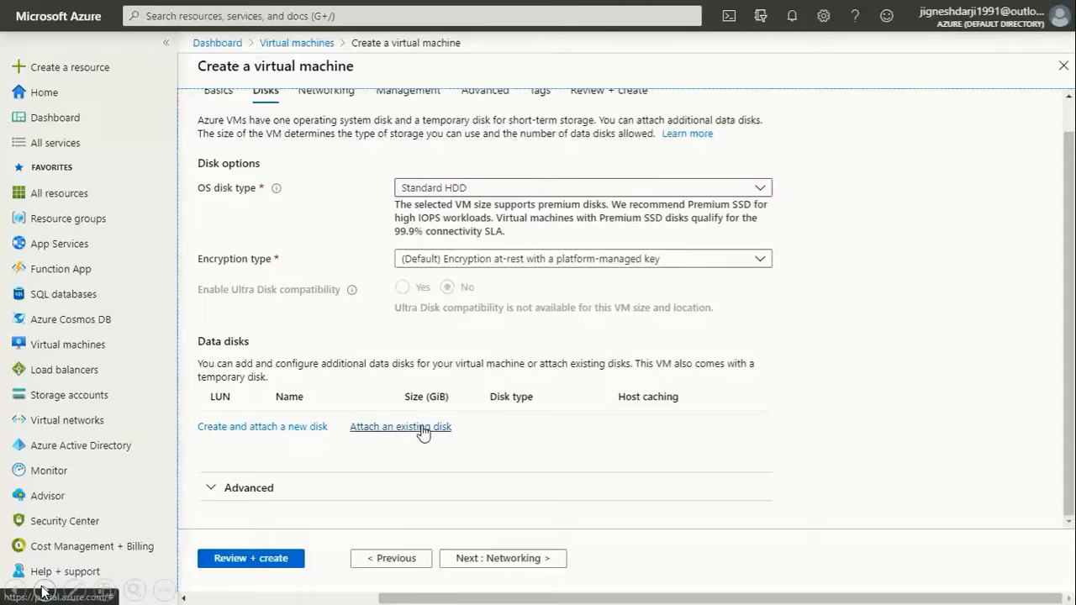
click(212, 490)
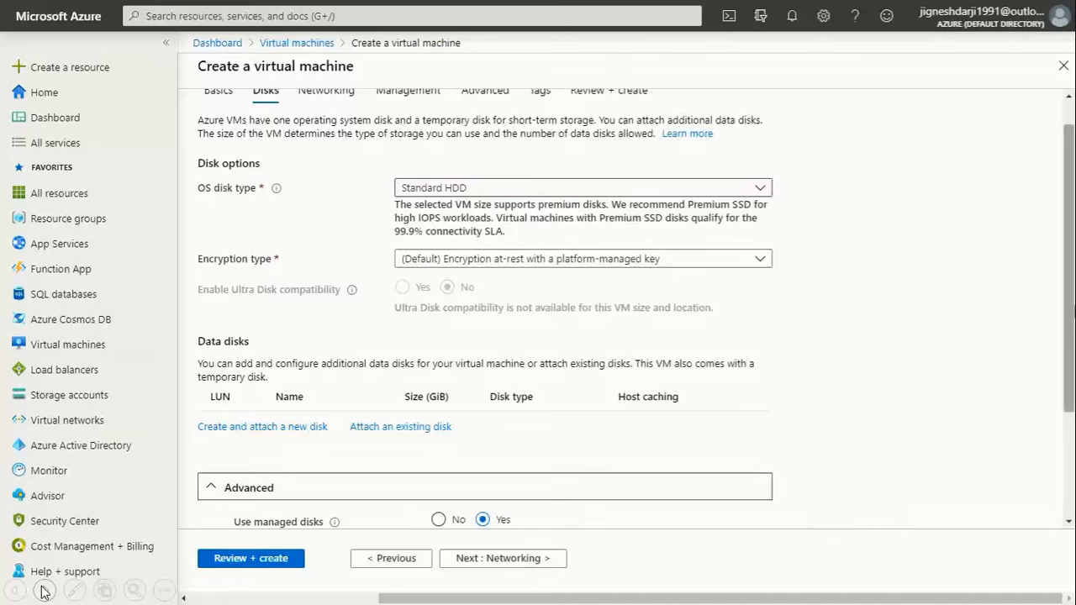
scroll(1070, 396, down, 1)
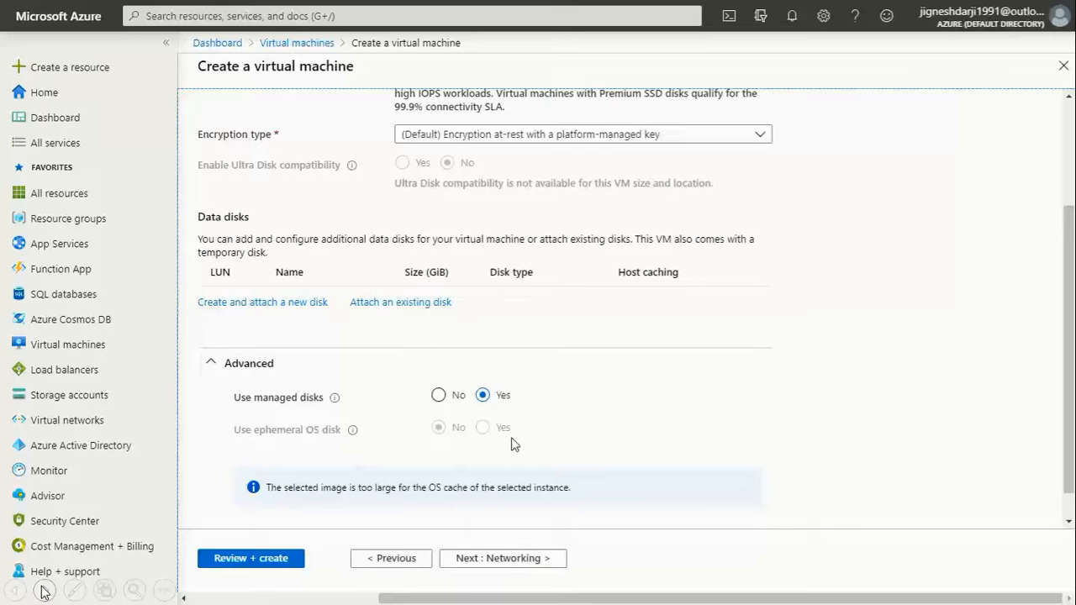
Continue to the networking settings and accept mywebapp-RG-vnet as the new virtual network, with address range 10.0.0.0/24 and the default subnet.
click(505, 559)
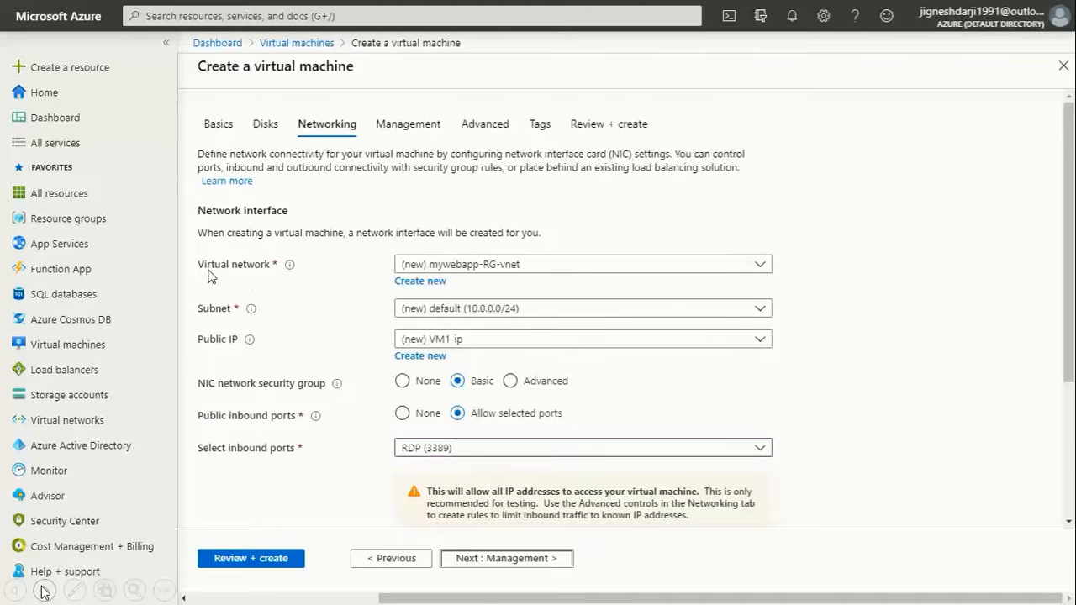
mouse_move(280, 274)
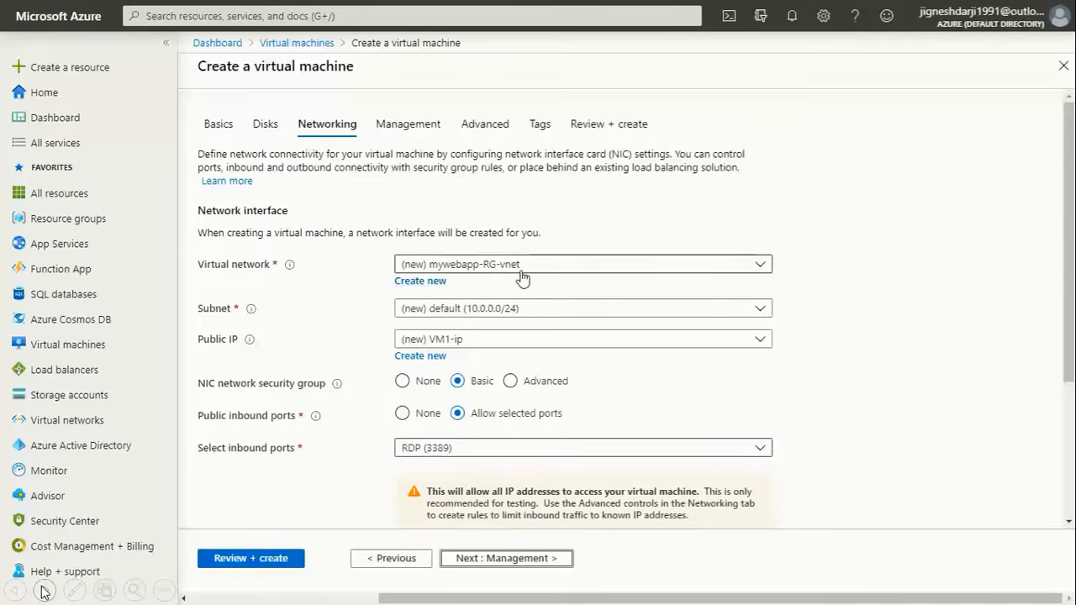
click(417, 283)
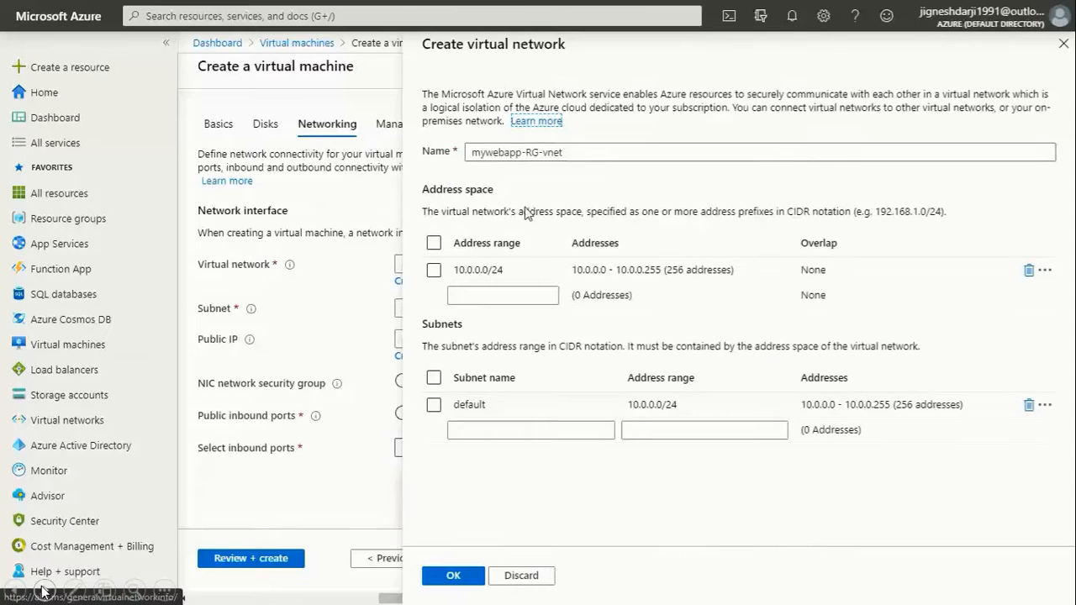
click(597, 152)
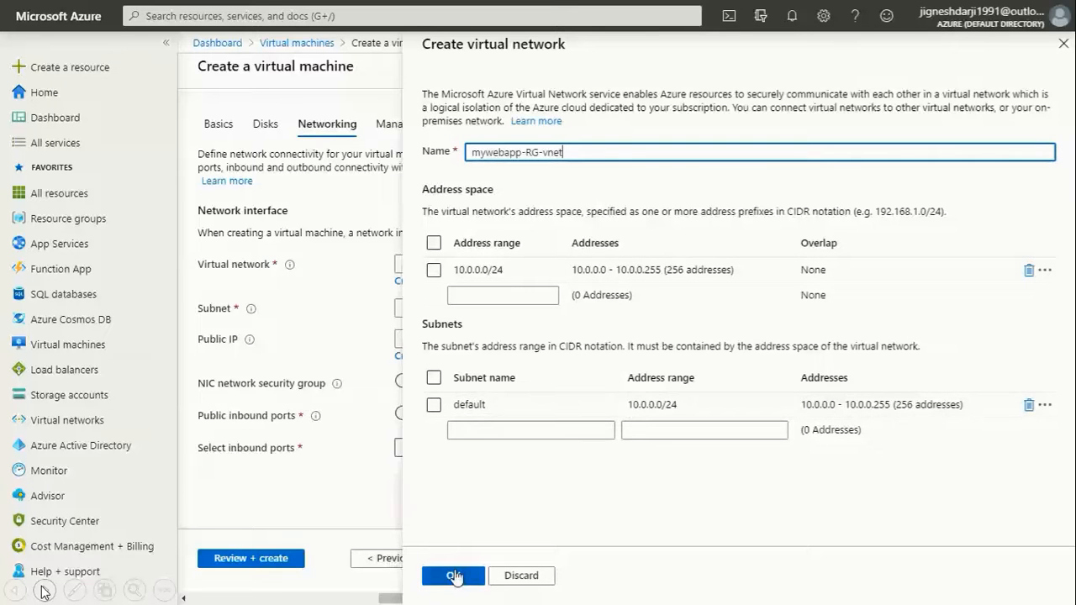
click(471, 576)
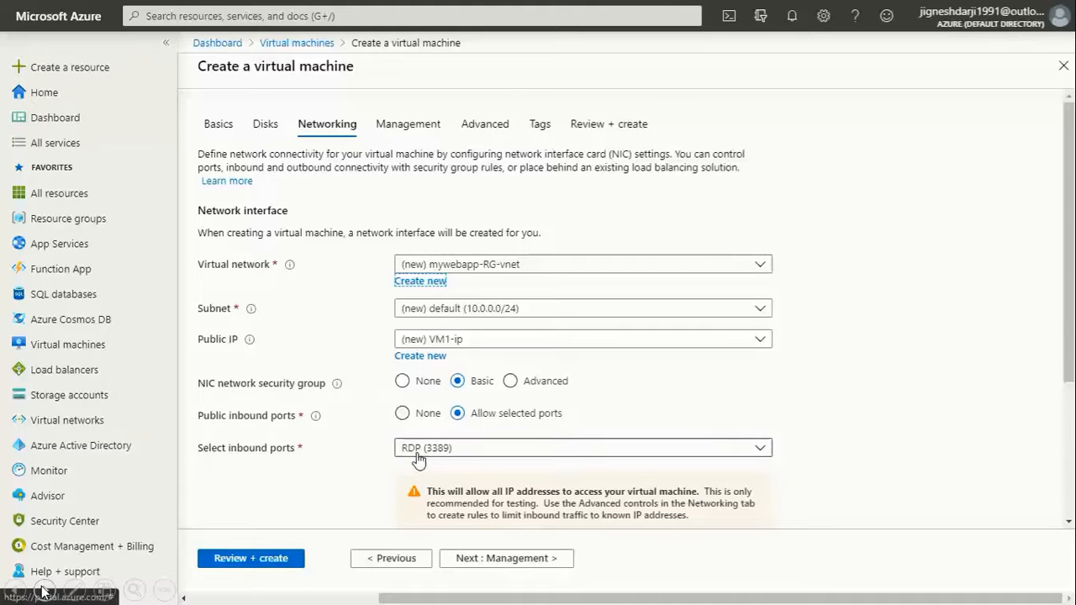
Keep the remaining networking, management, advanced and tag settings at their defaults and proceed to the final review.
scroll(1070, 252, down, 1)
scroll(1069, 294, down, 2)
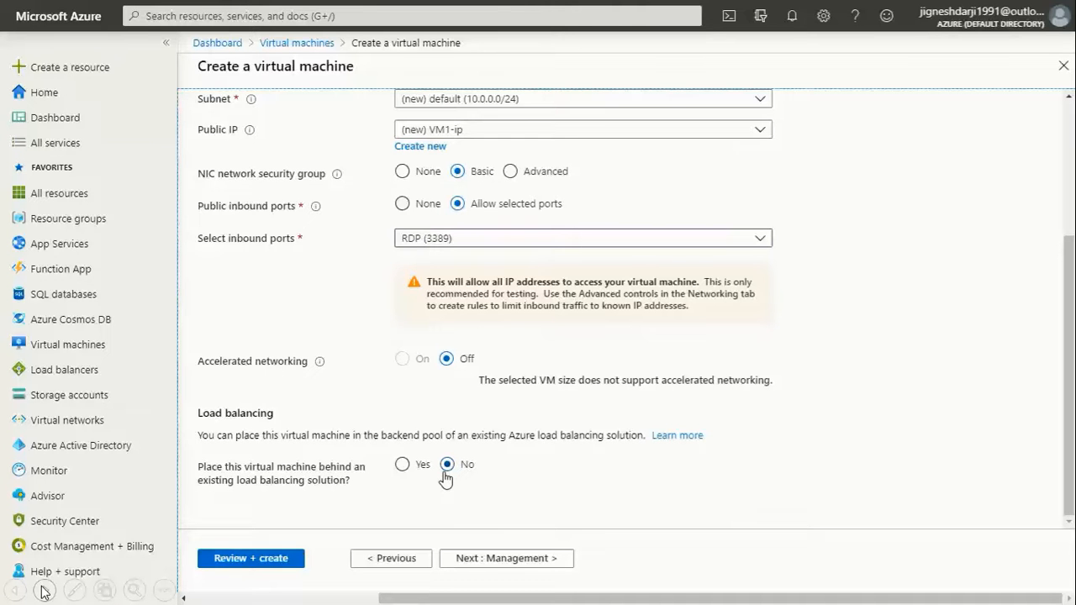
click(485, 560)
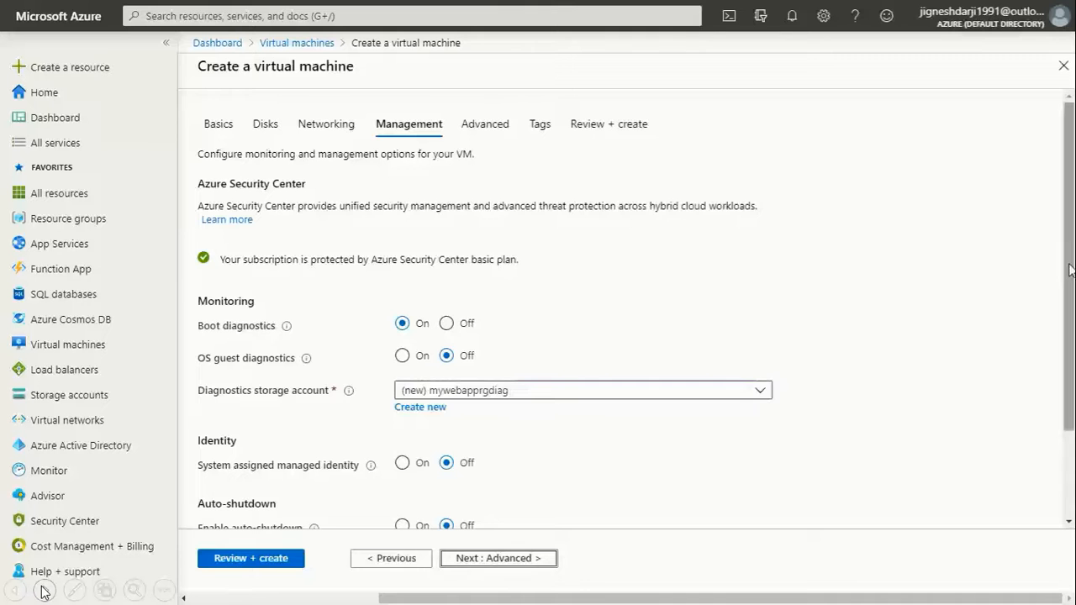
scroll(1072, 269, down, 3)
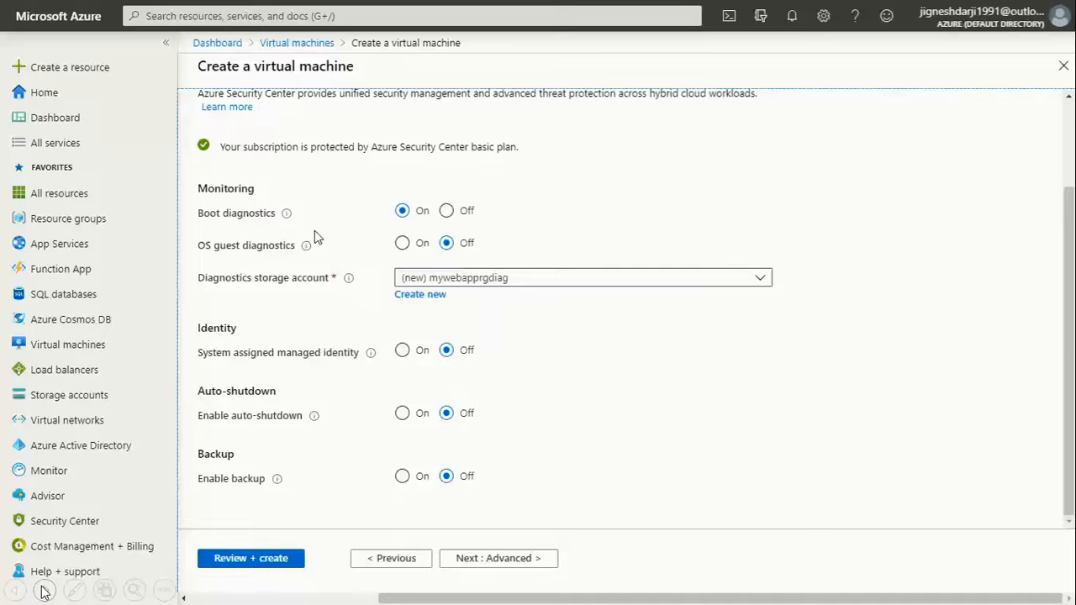
click(494, 552)
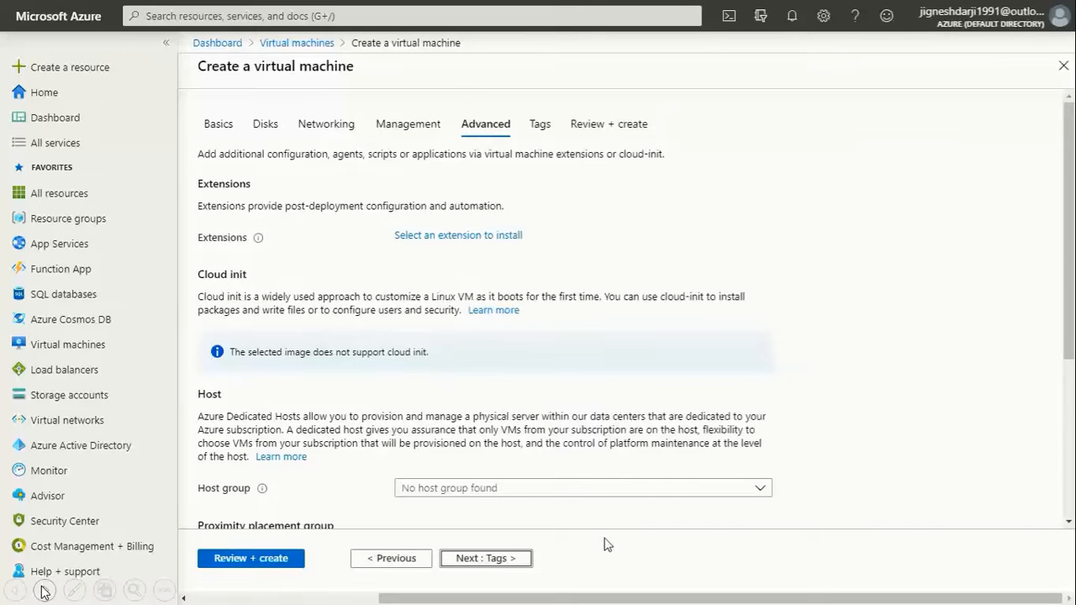
scroll(1069, 231, down, 3)
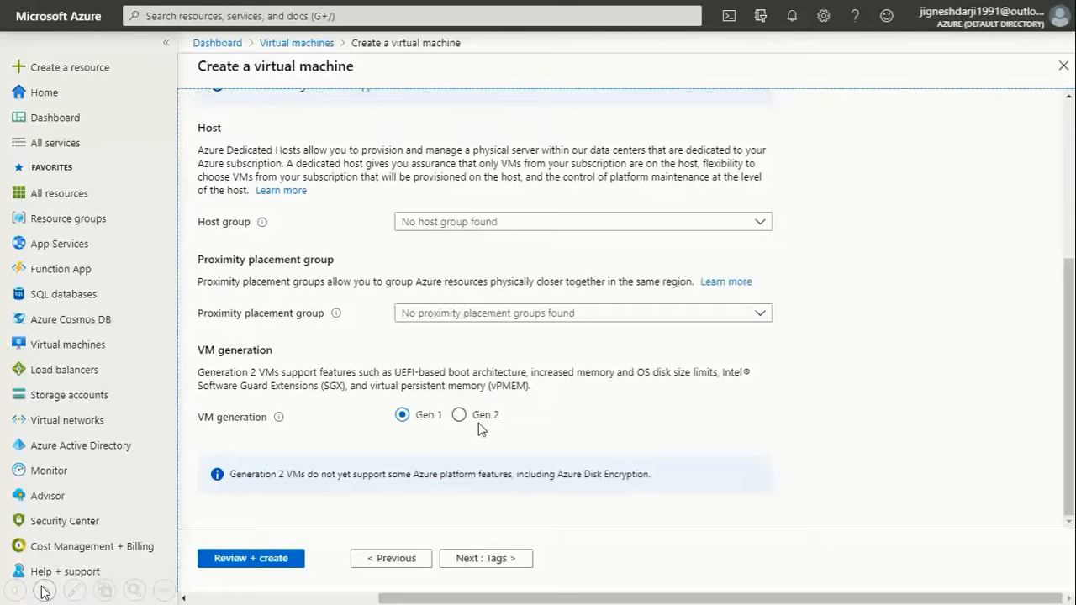
click(502, 561)
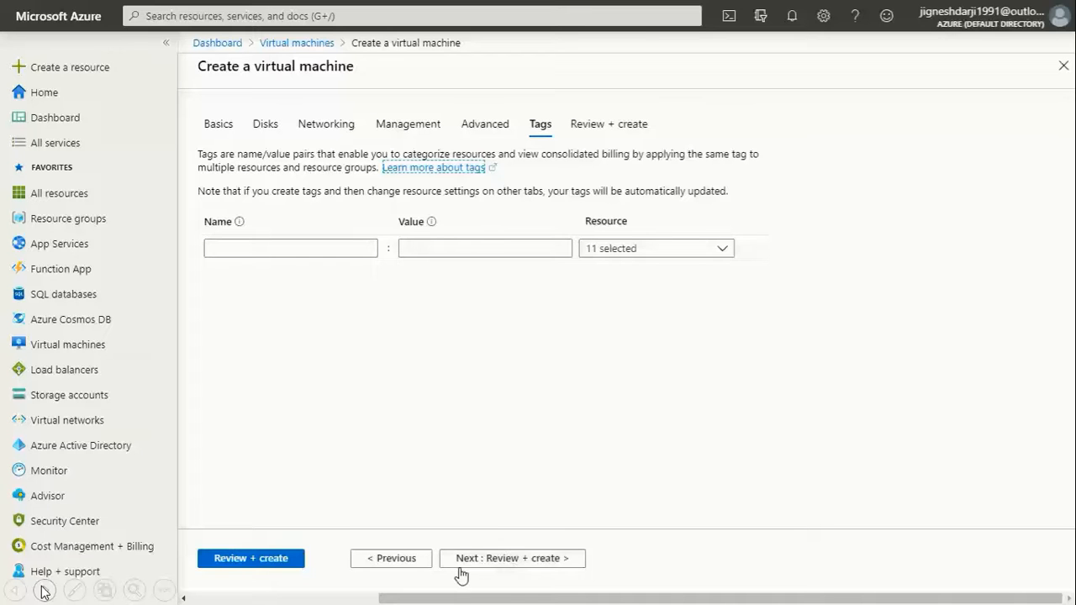
click(528, 559)
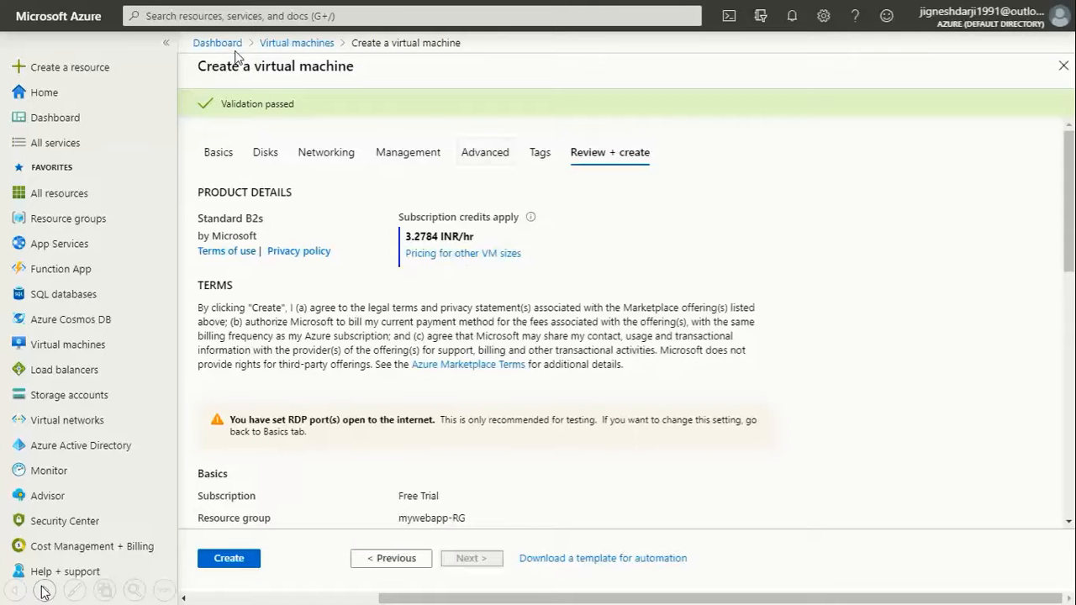
Check the validation result and the configuration summary, and create the virtual machine.
drag(221, 105, 294, 107)
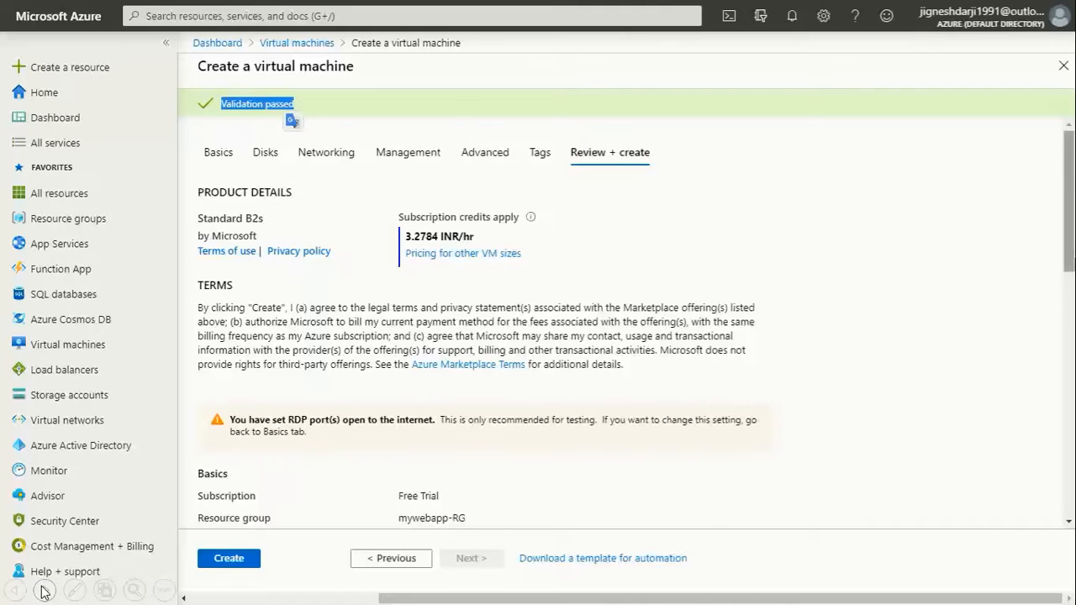
drag(1072, 257, 1072, 508)
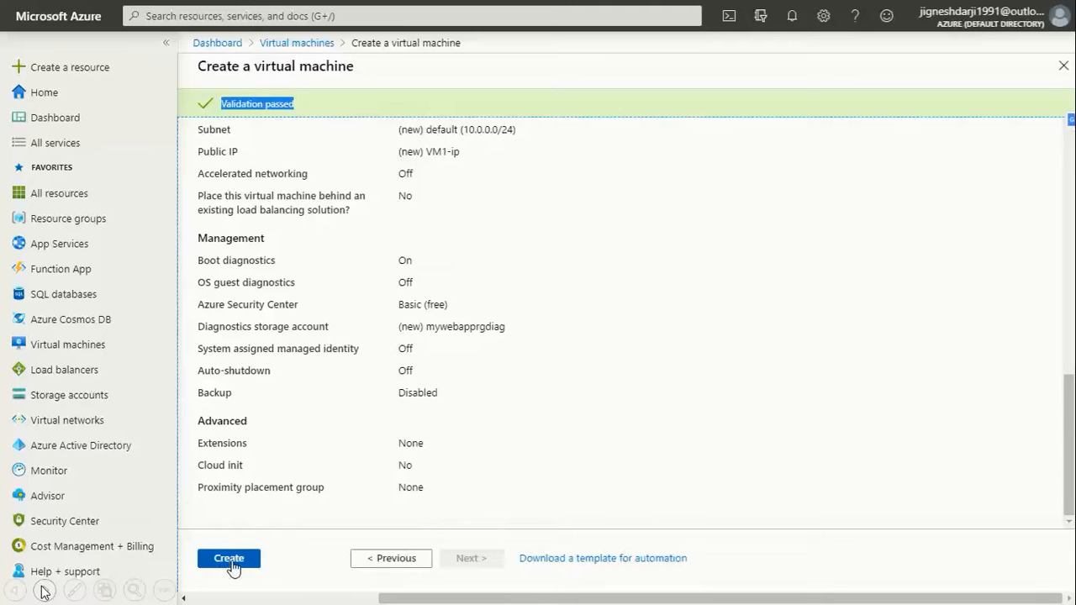
click(234, 563)
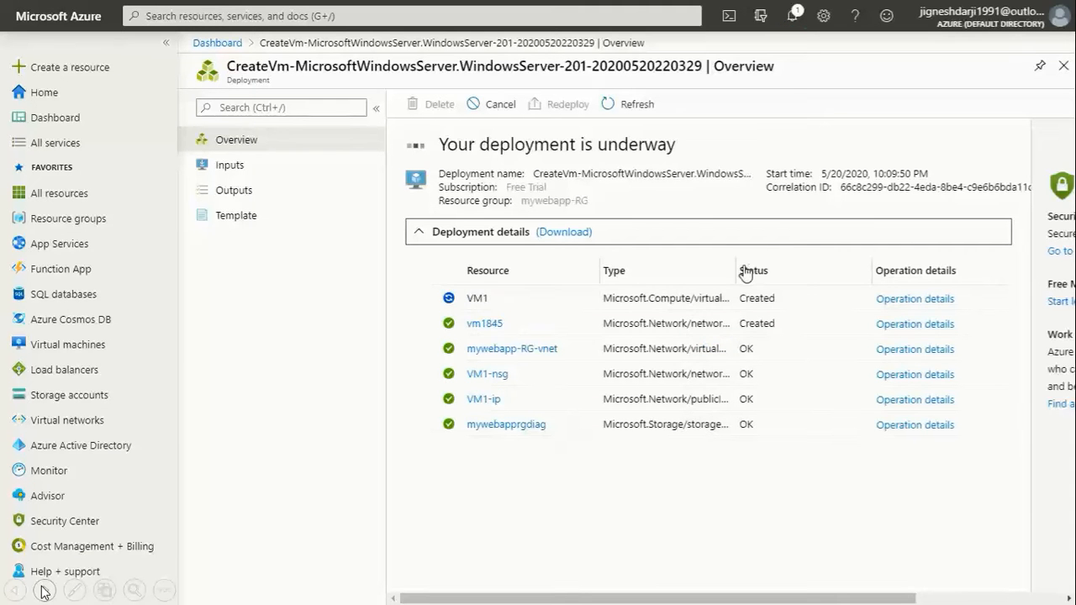
Wait for the deployment to finish, open the VM1 resource and look through its overview.
drag(737, 266, 778, 266)
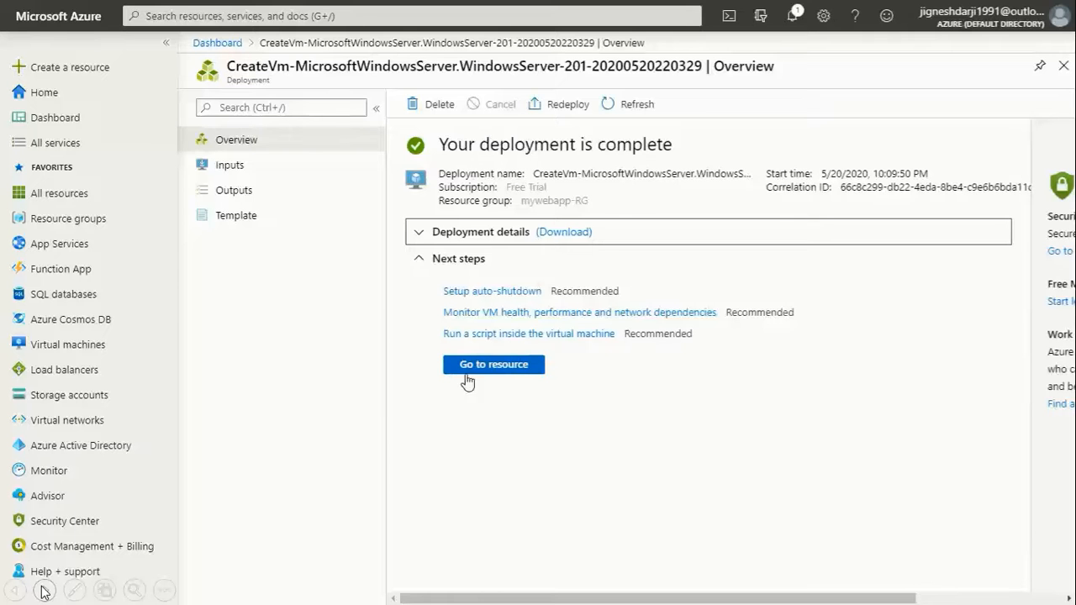
click(496, 366)
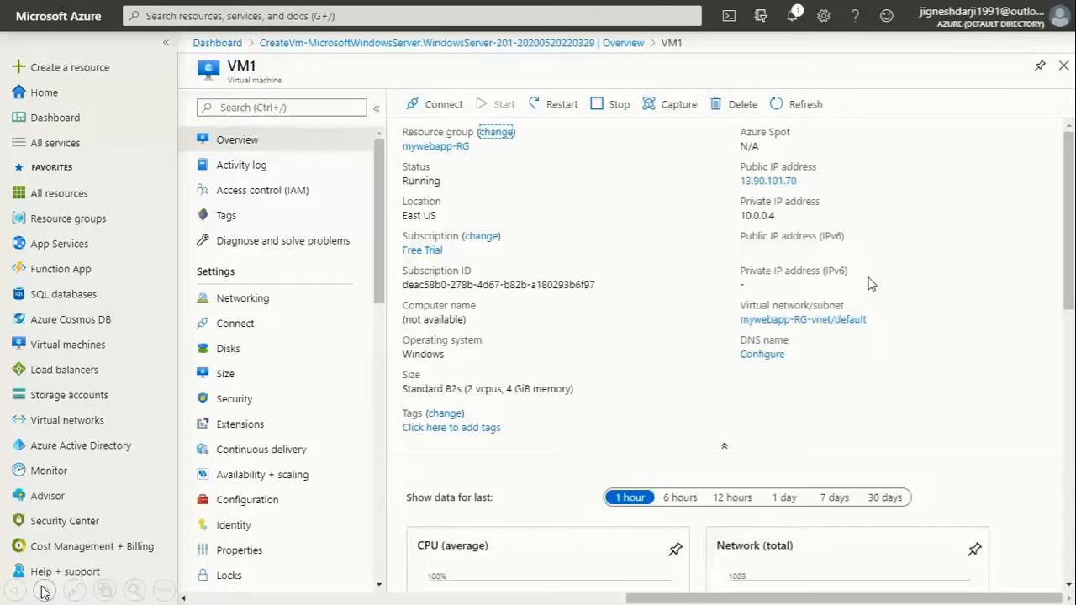
click(1070, 240)
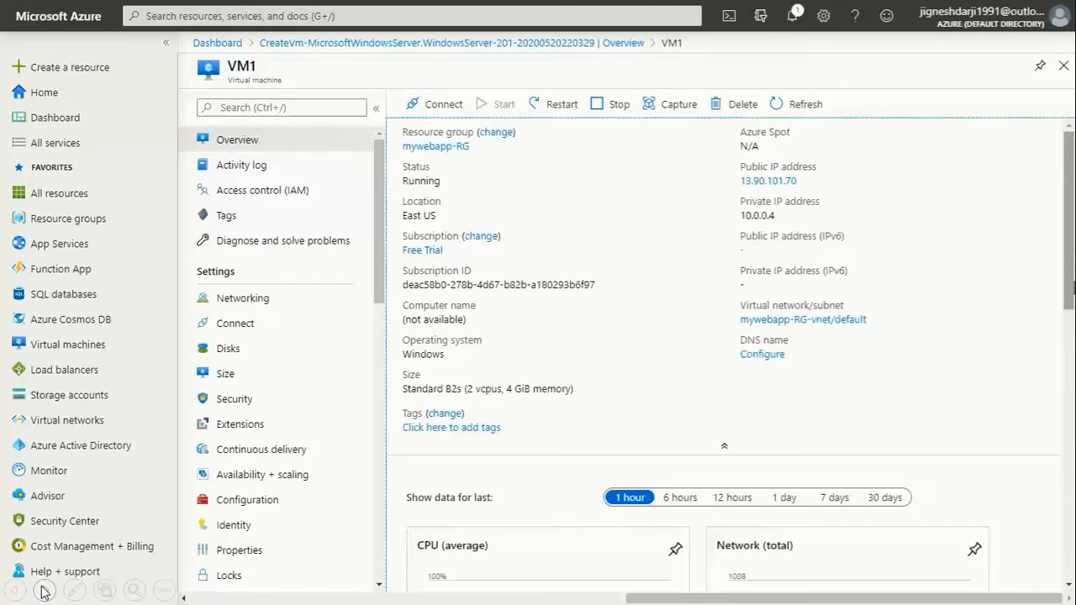
drag(1071, 280, 1071, 569)
scroll(1060, 403, up, 10)
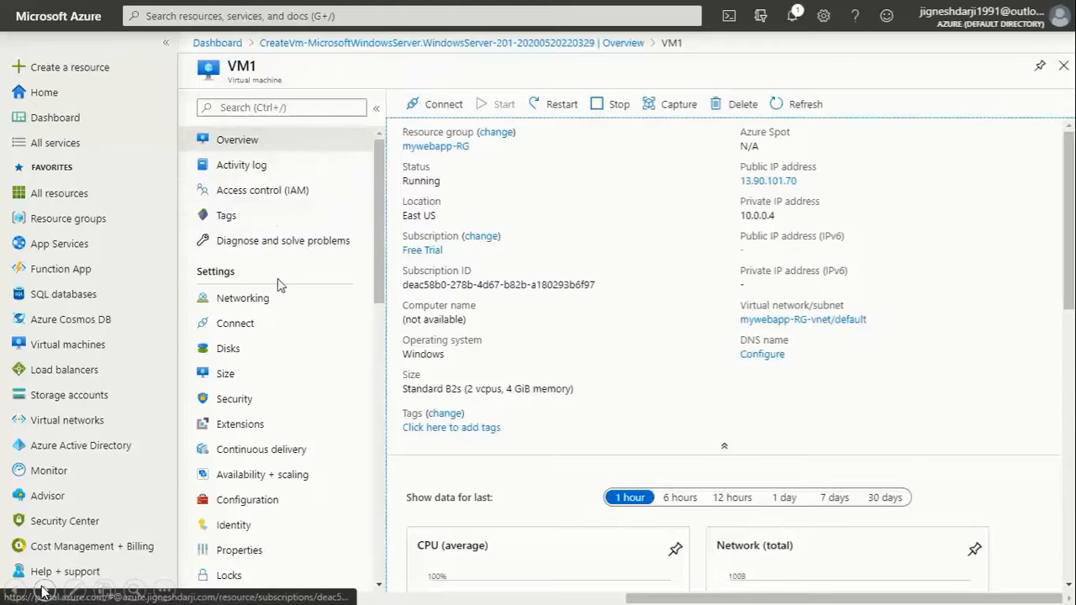
Examine VM1's networking settings: inbound and outbound port rules, application security groups and load balancing.
click(272, 308)
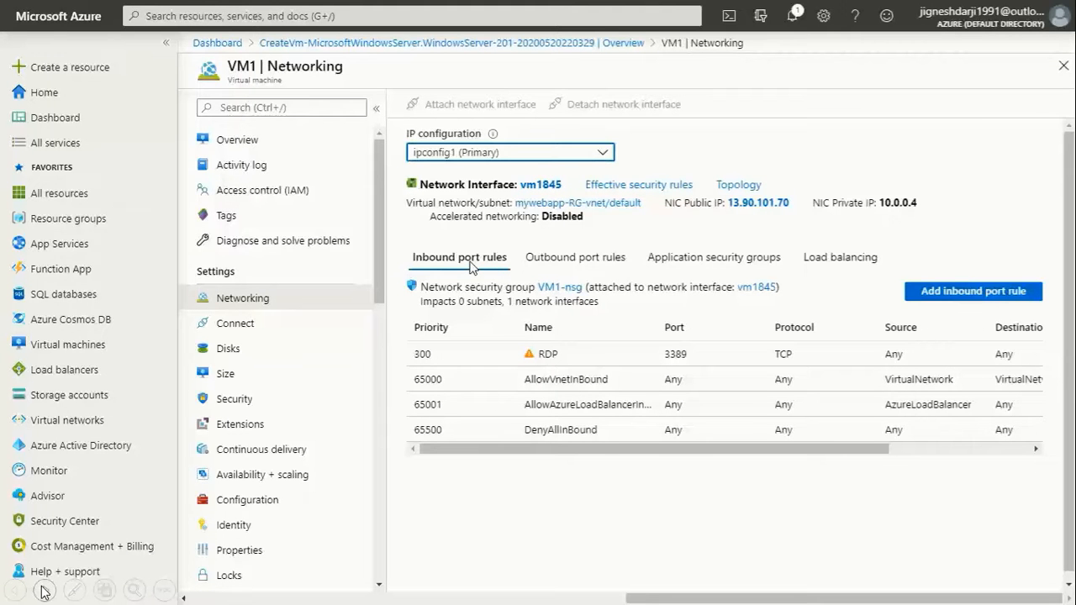
click(556, 266)
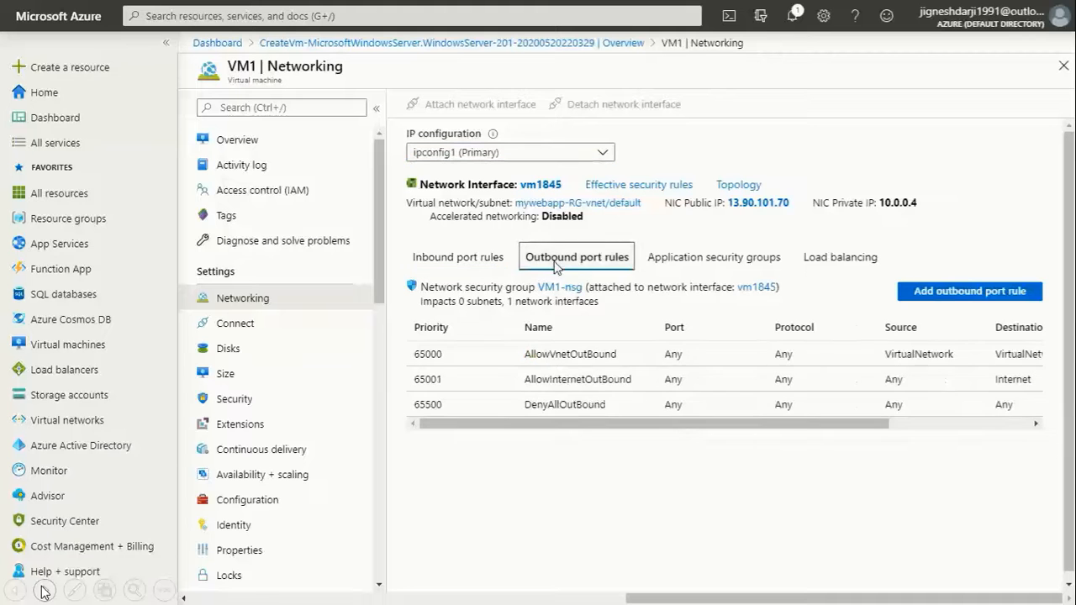
click(703, 273)
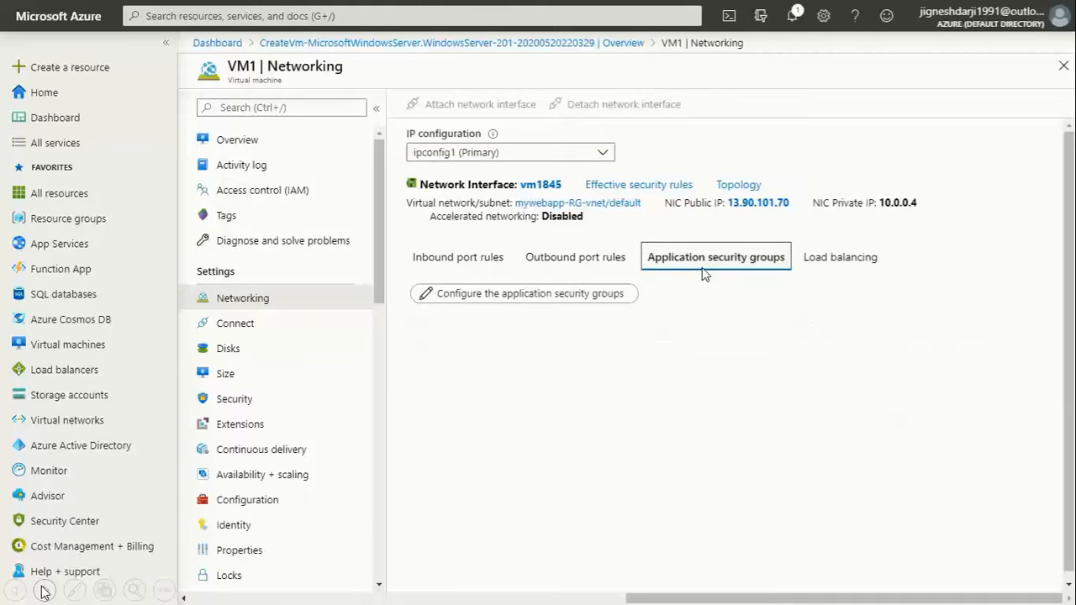
click(831, 268)
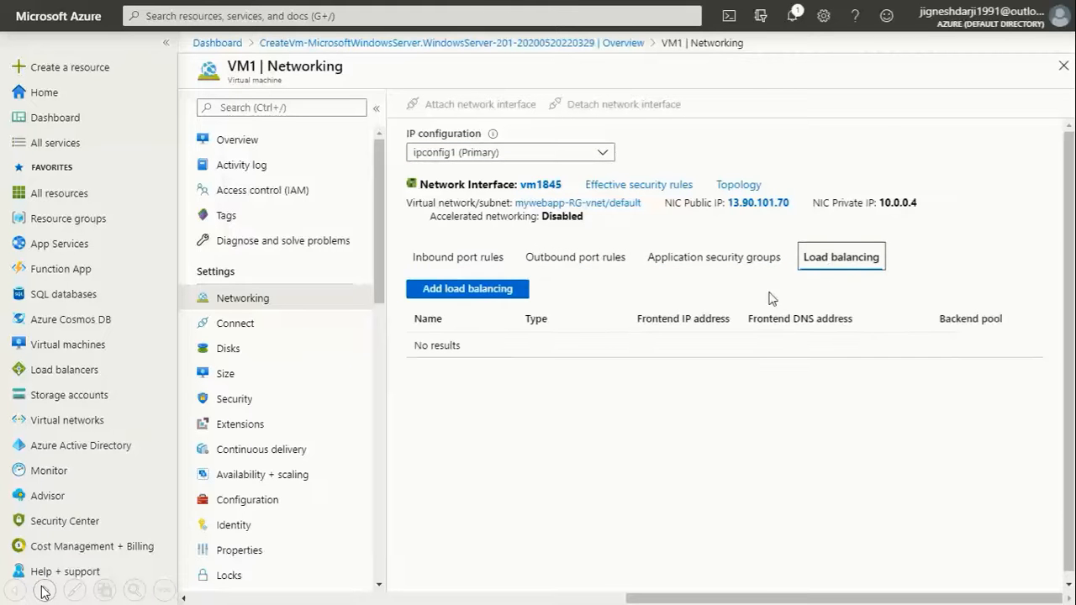
click(442, 266)
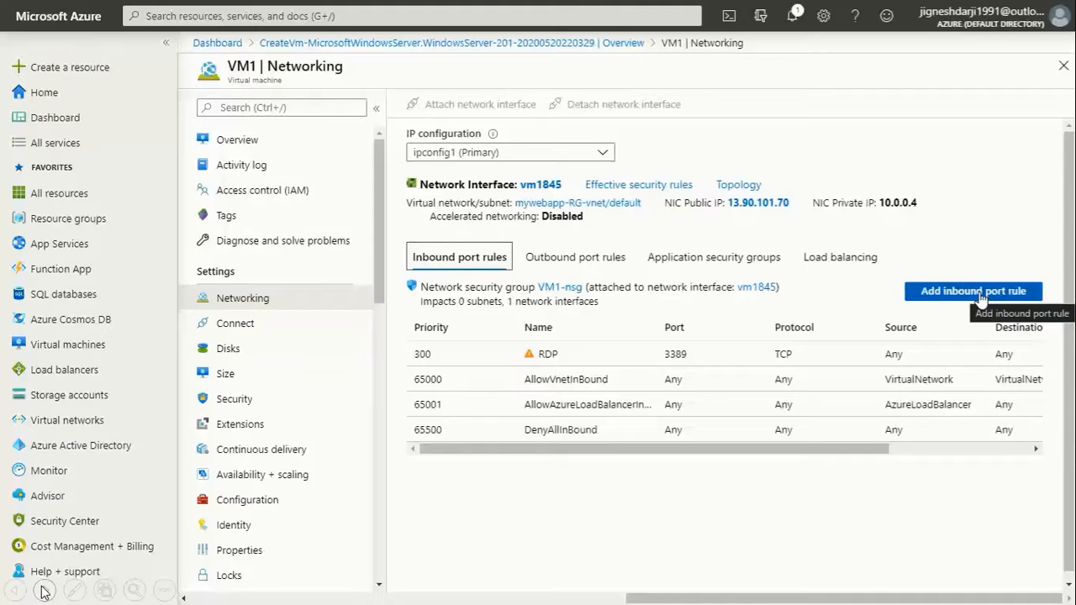
Review VM1's connection and disk settings, and highlight B4ms among the available VM sizes without resizing.
click(236, 333)
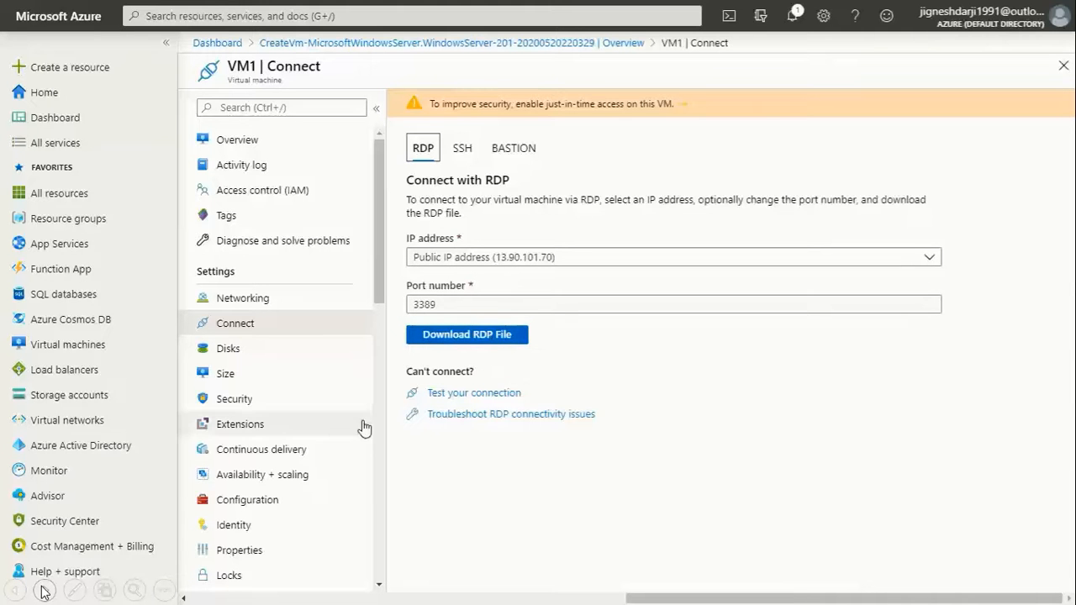
click(258, 356)
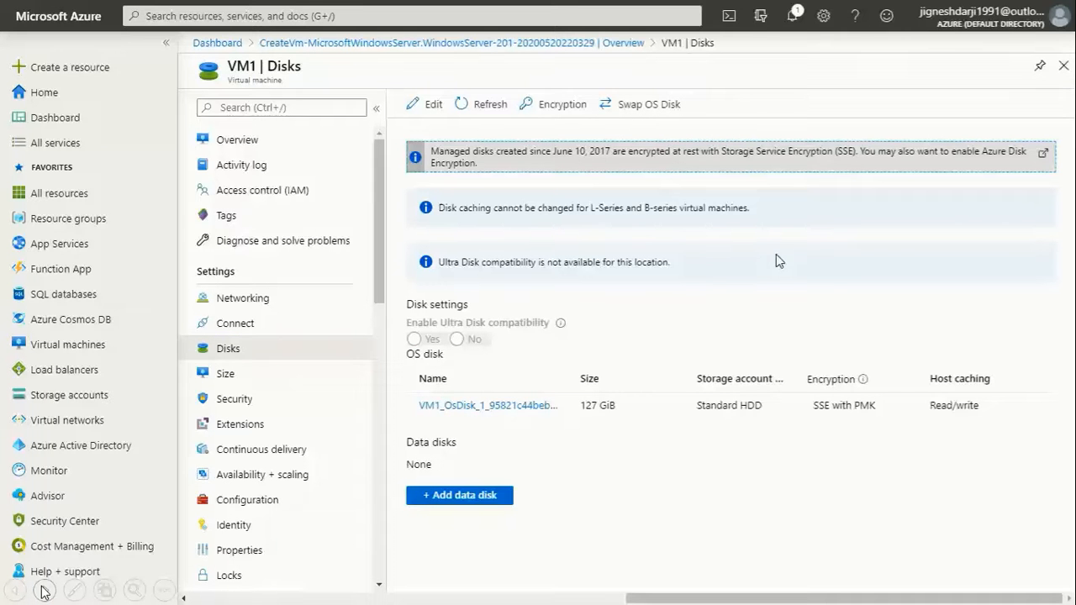
click(274, 383)
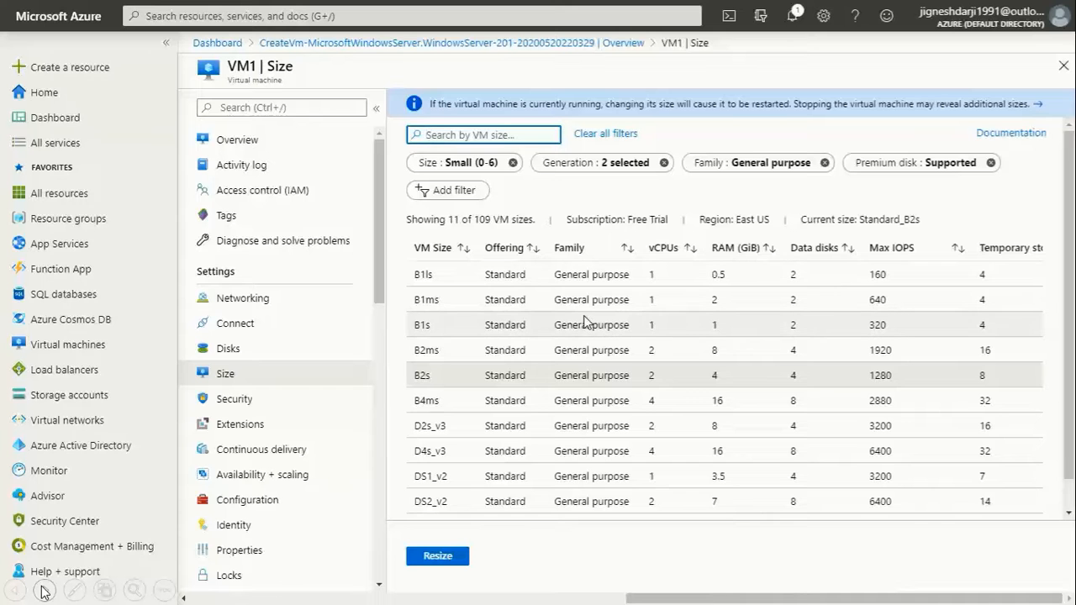
click(475, 403)
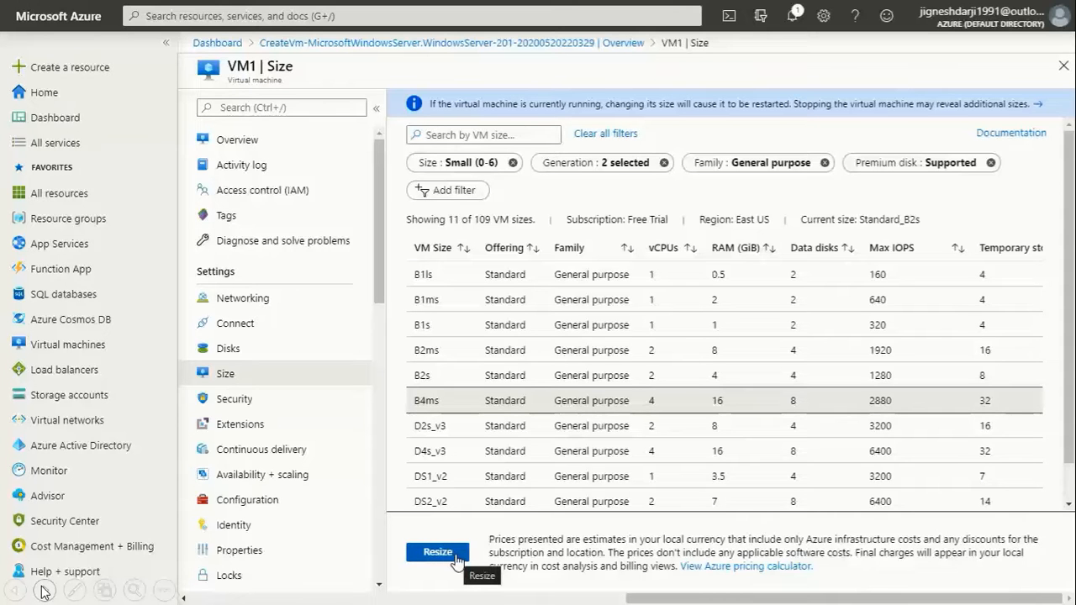
Review VM1's security recommendations and alerts, and look through the extensions that can be added, without adding any.
click(296, 403)
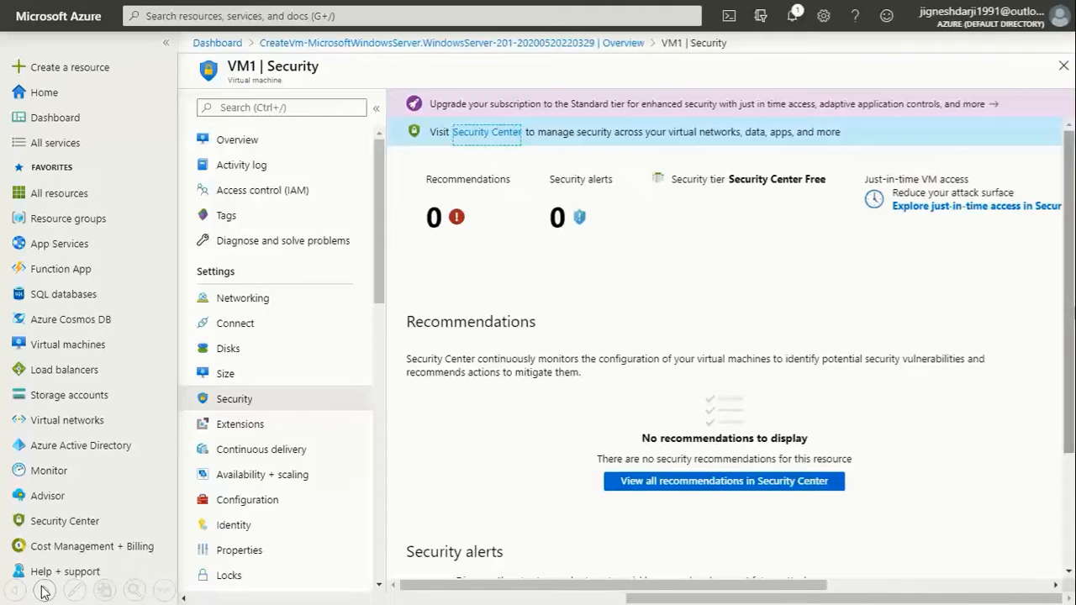
scroll(1066, 481, down, 3)
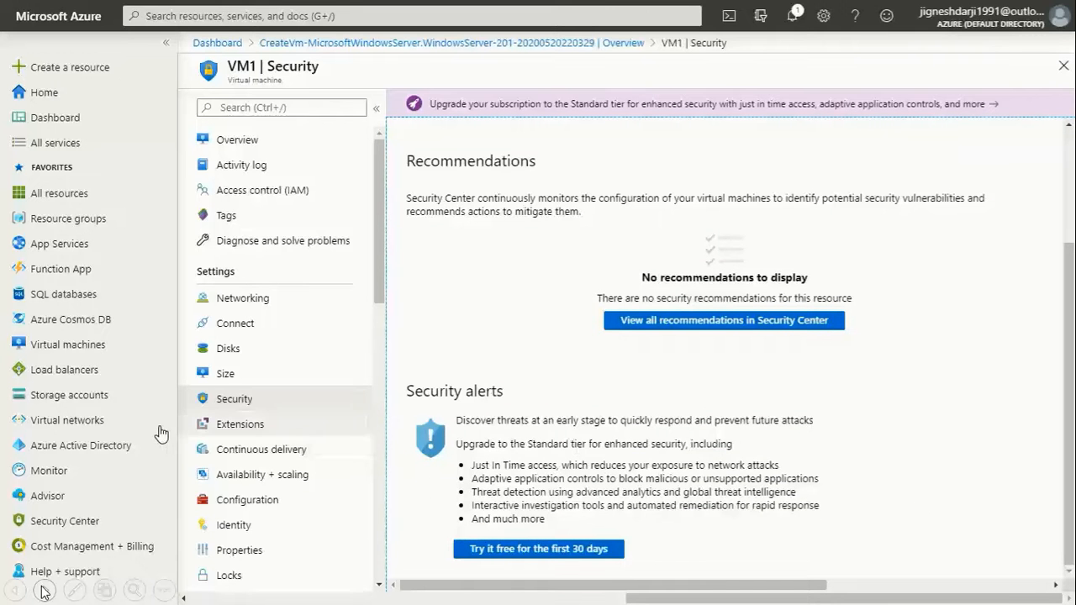
click(249, 439)
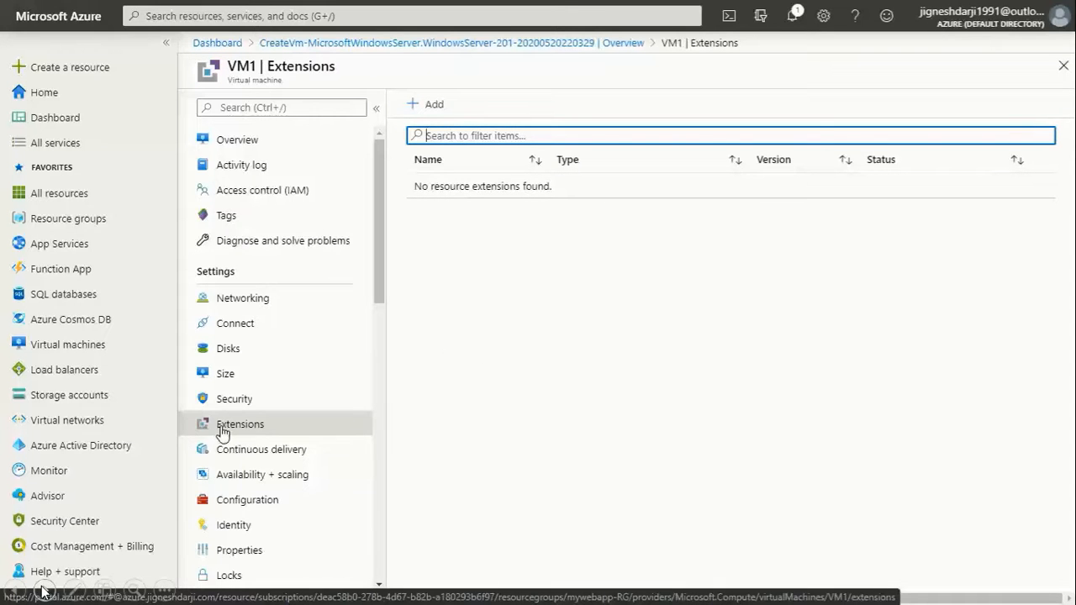
click(434, 105)
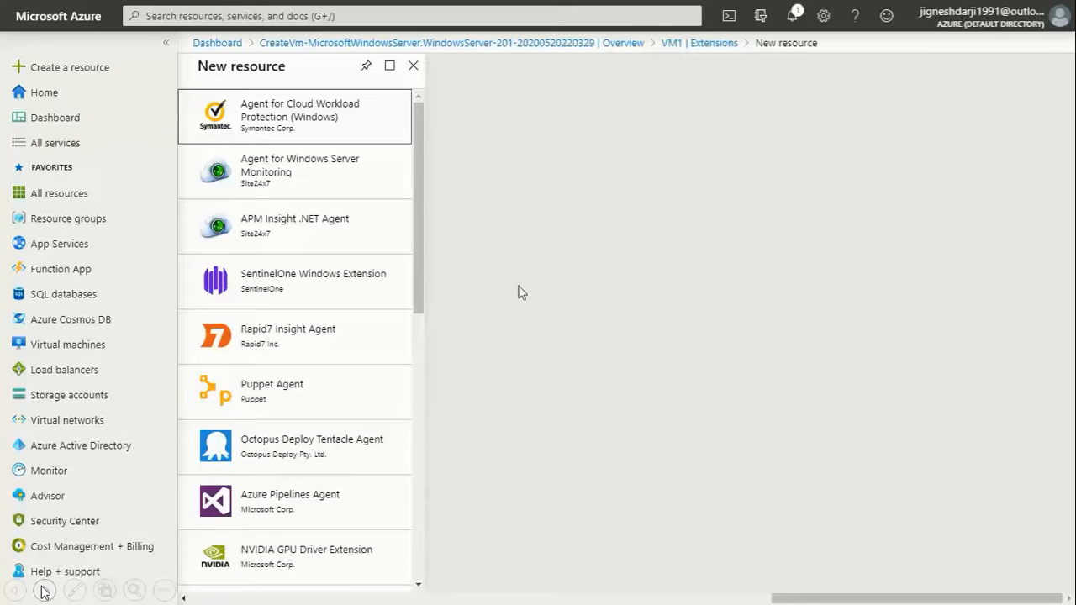
click(414, 66)
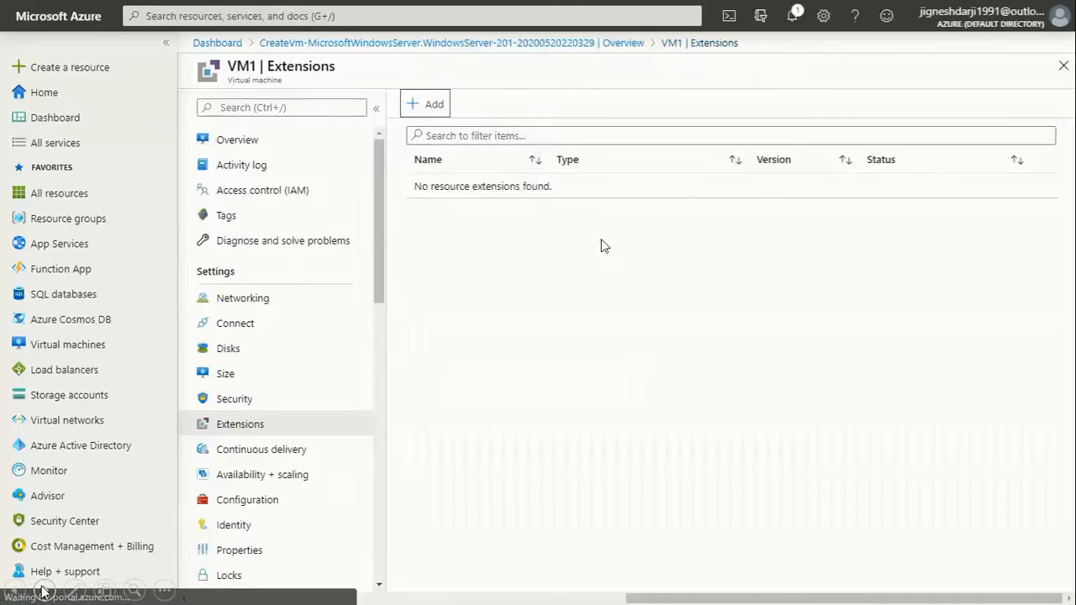
Examine VM1's continuous delivery, availability and scaling, properties, and system-assigned and user-assigned identity settings.
click(305, 456)
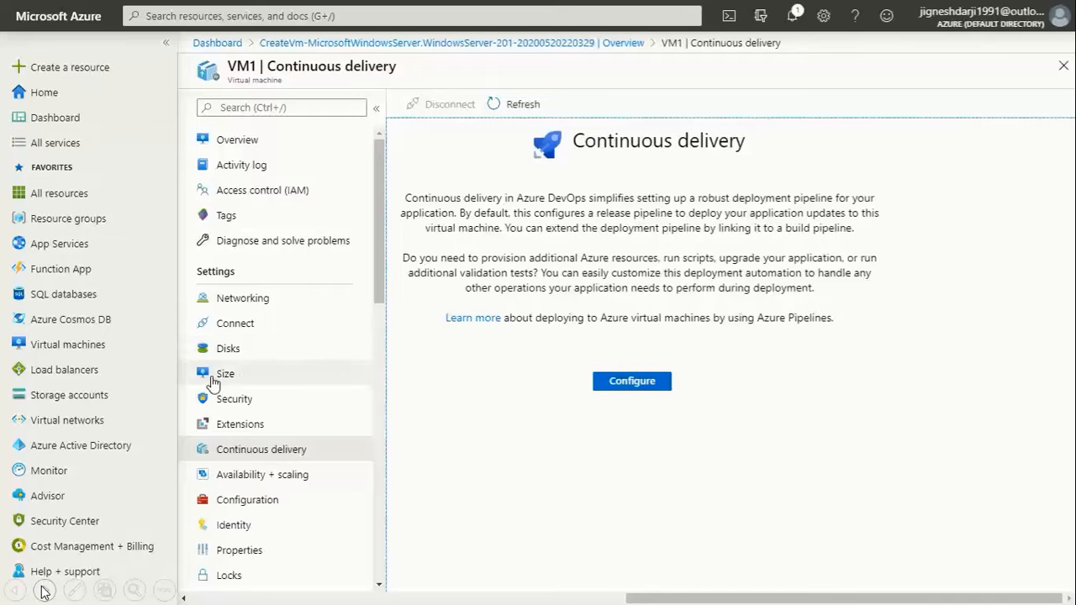
click(309, 432)
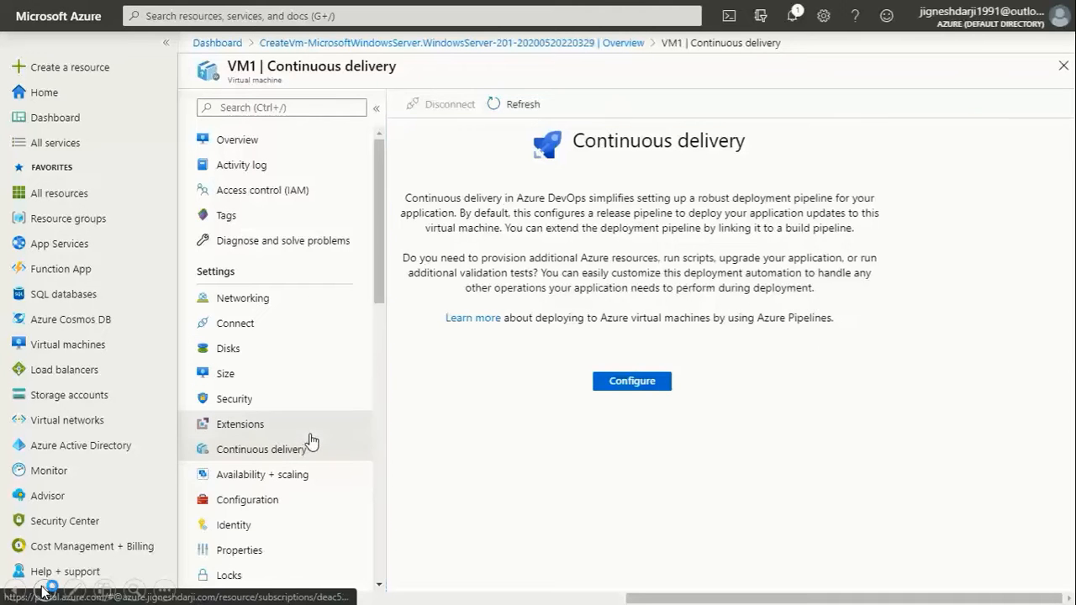
click(276, 486)
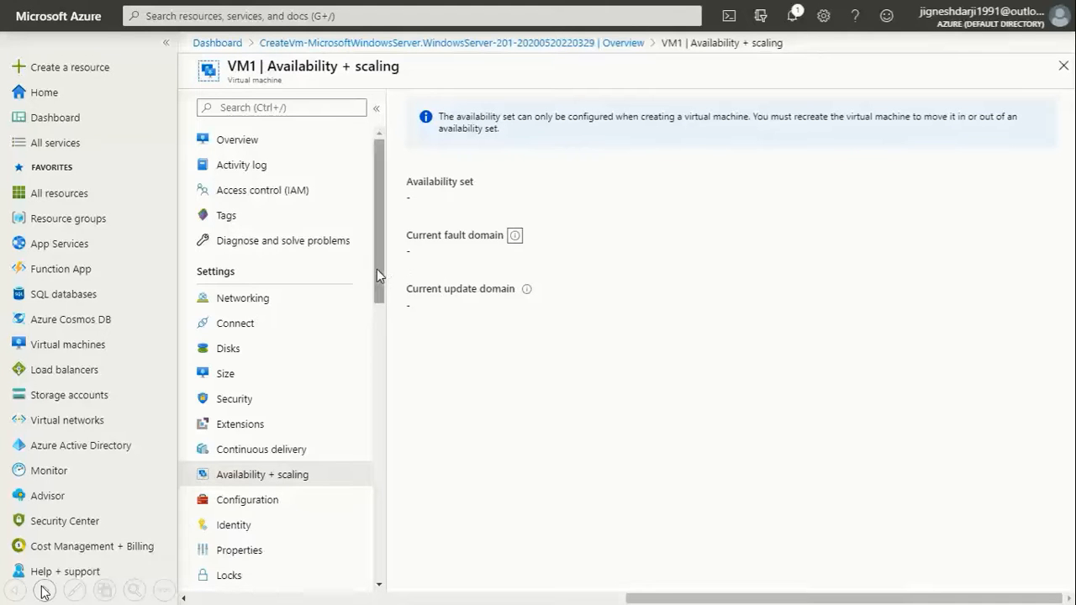
drag(375, 268, 360, 331)
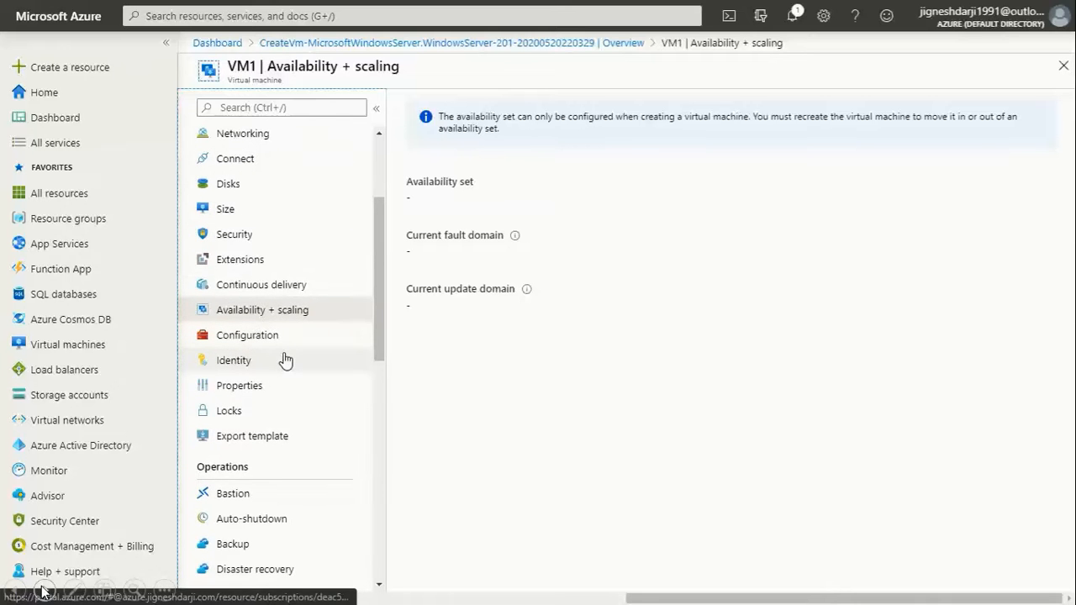
click(286, 398)
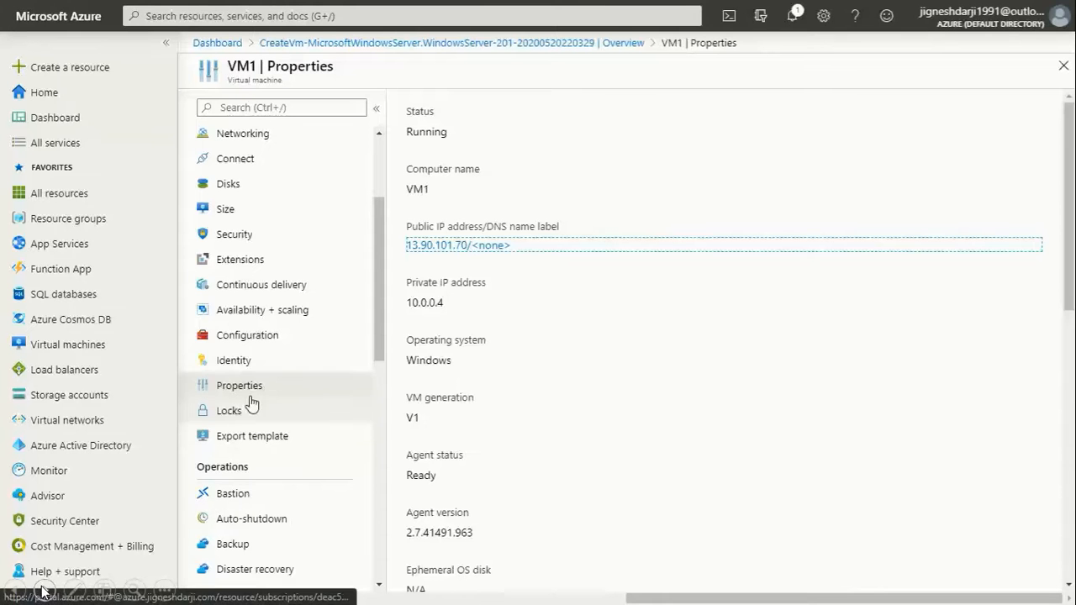
click(293, 368)
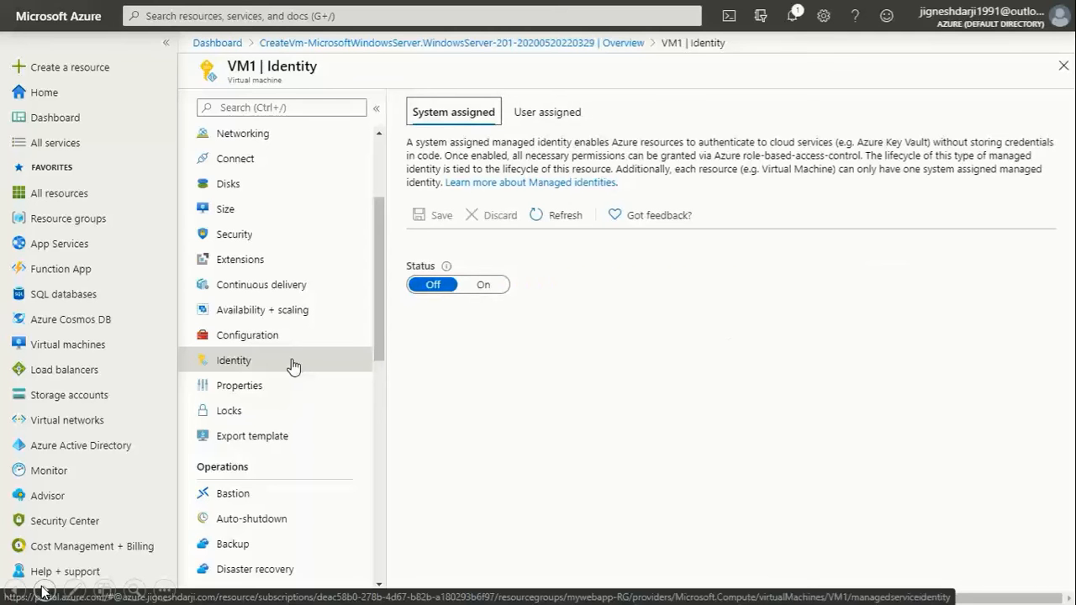
click(555, 118)
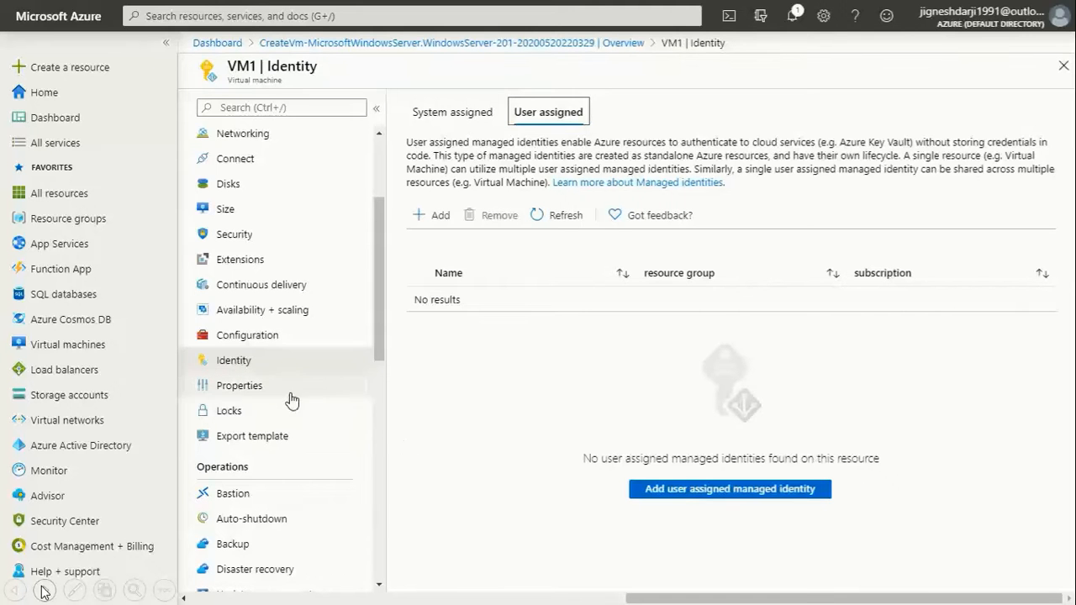
Look through VM1's operations, monitoring and troubleshooting options, and inspect the username and password fields for resetting the password.
drag(377, 310, 376, 380)
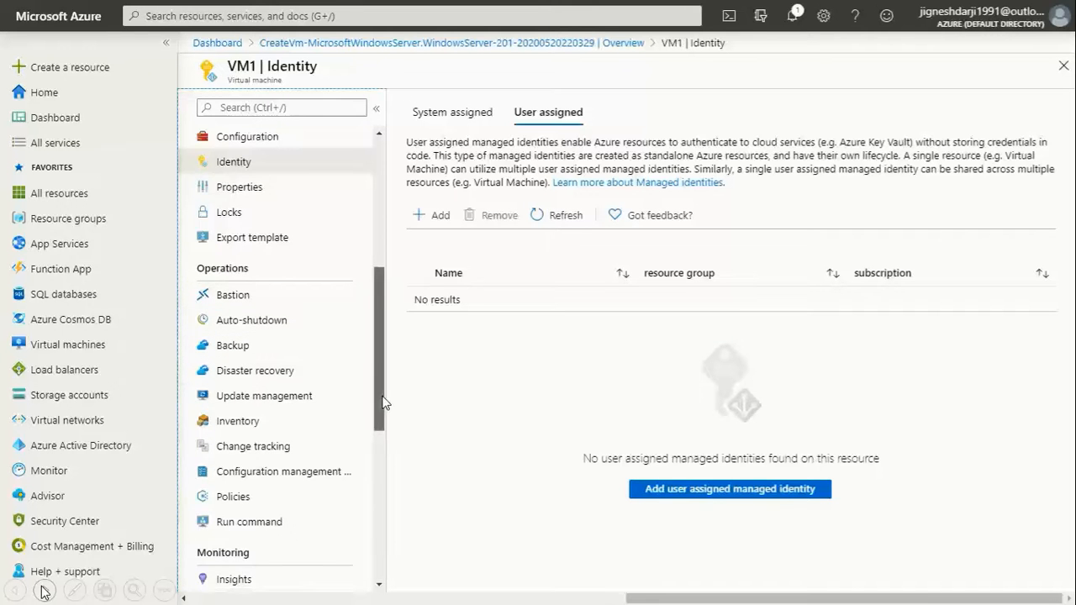
drag(383, 402, 380, 498)
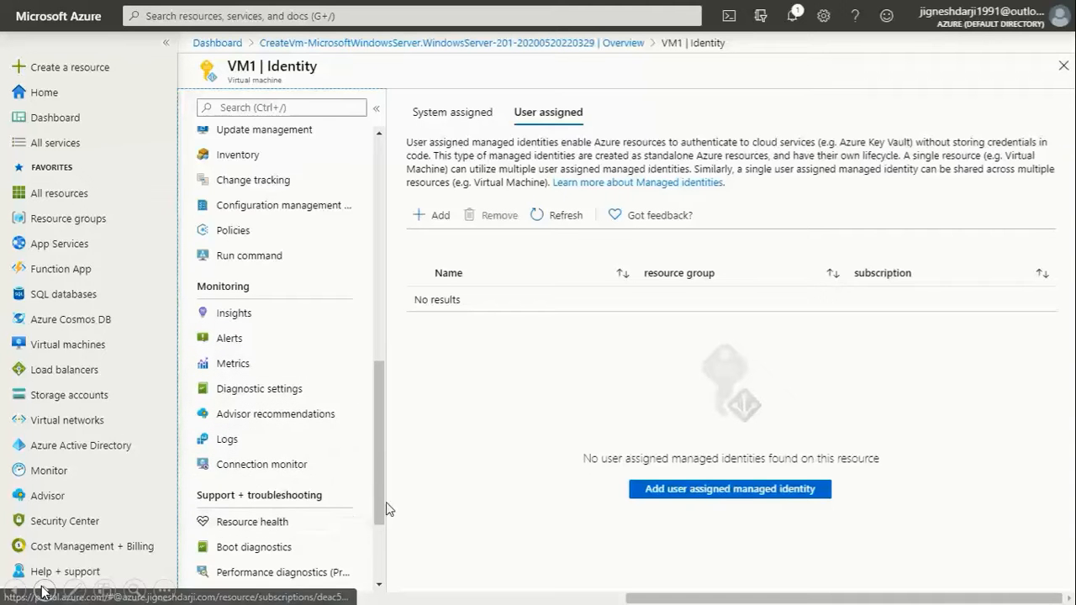
drag(380, 509, 380, 562)
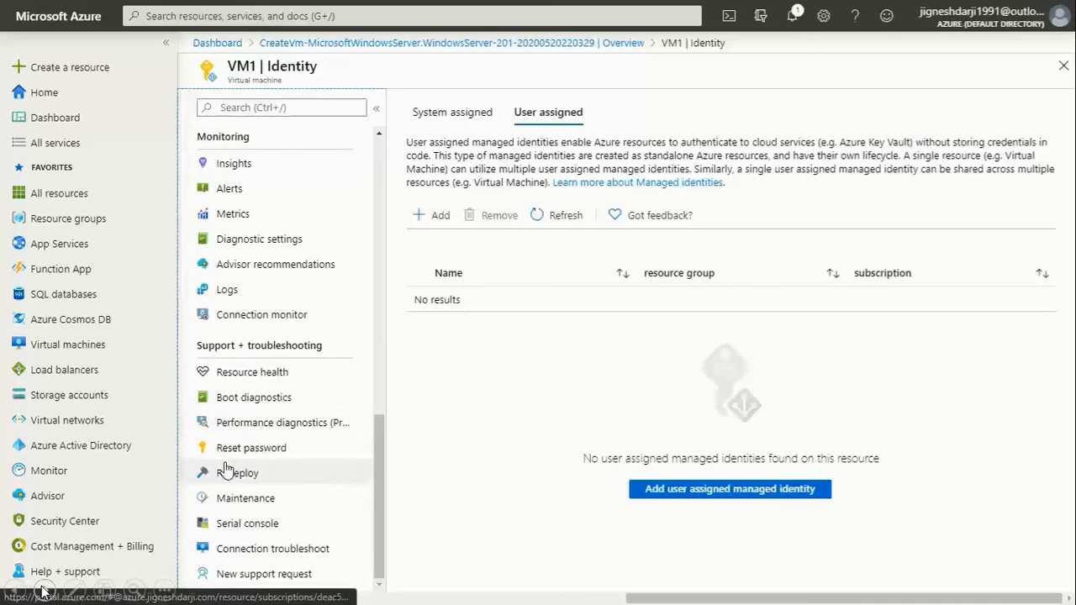
click(282, 454)
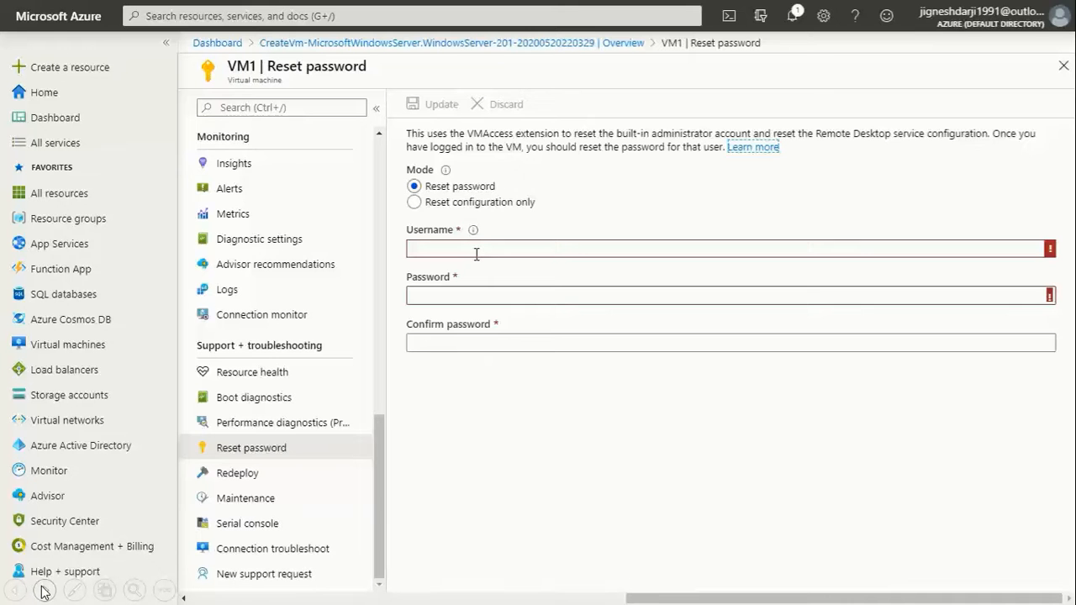
click(477, 254)
click(451, 303)
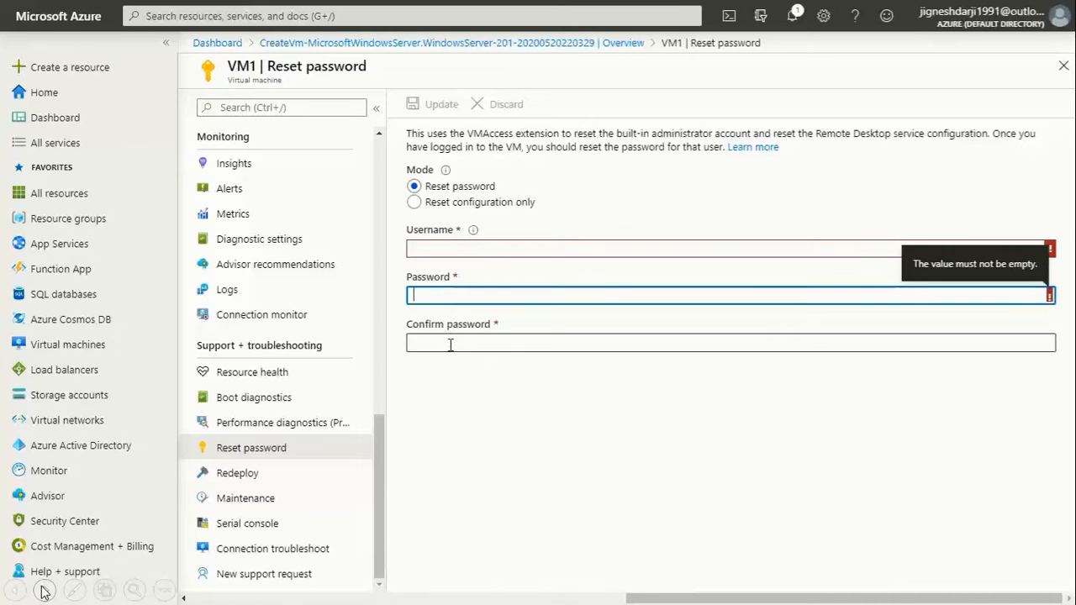
click(451, 344)
Copy VM1's public IP address from its overview and open the RDP connection settings.
drag(377, 444, 394, 152)
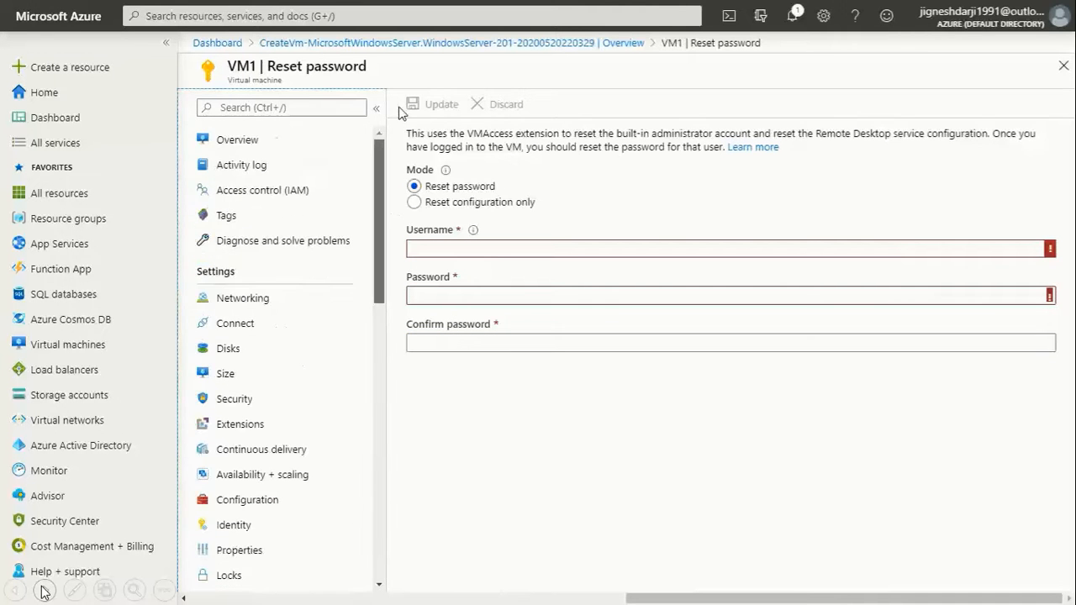
click(271, 139)
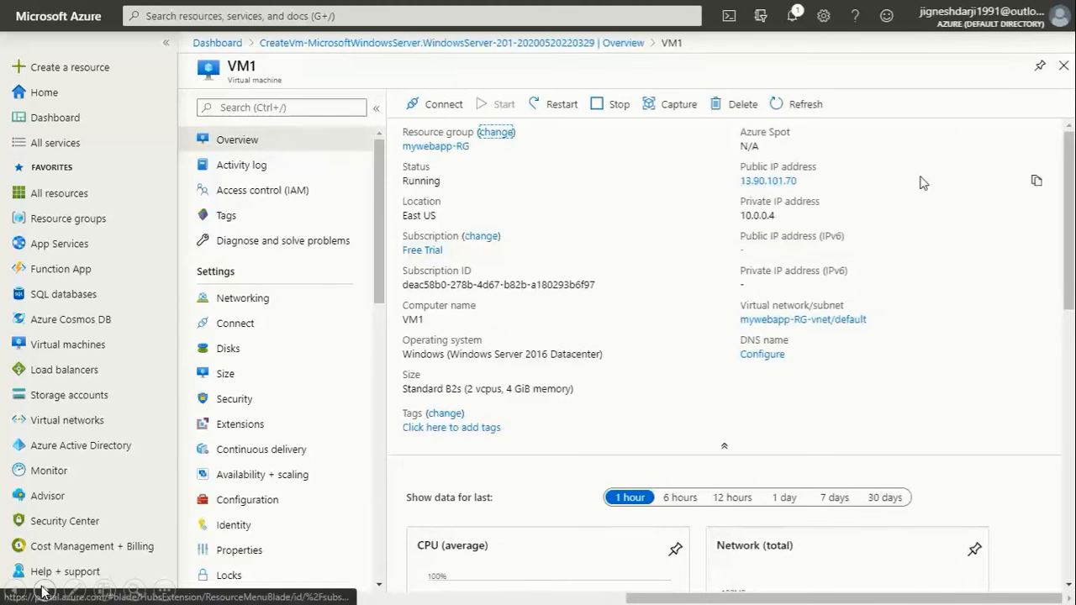
click(1037, 182)
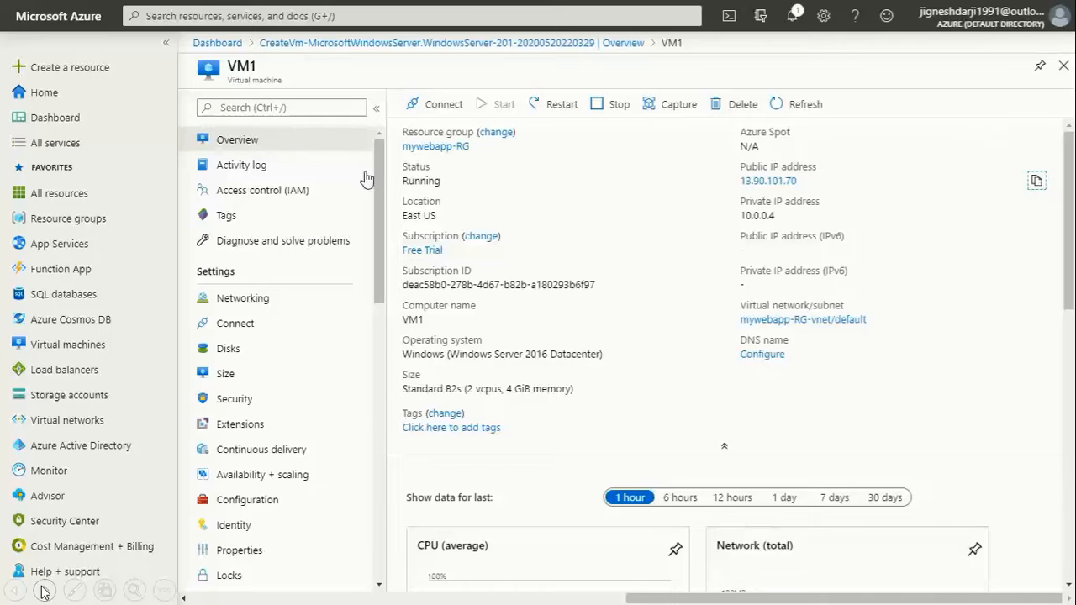
click(452, 104)
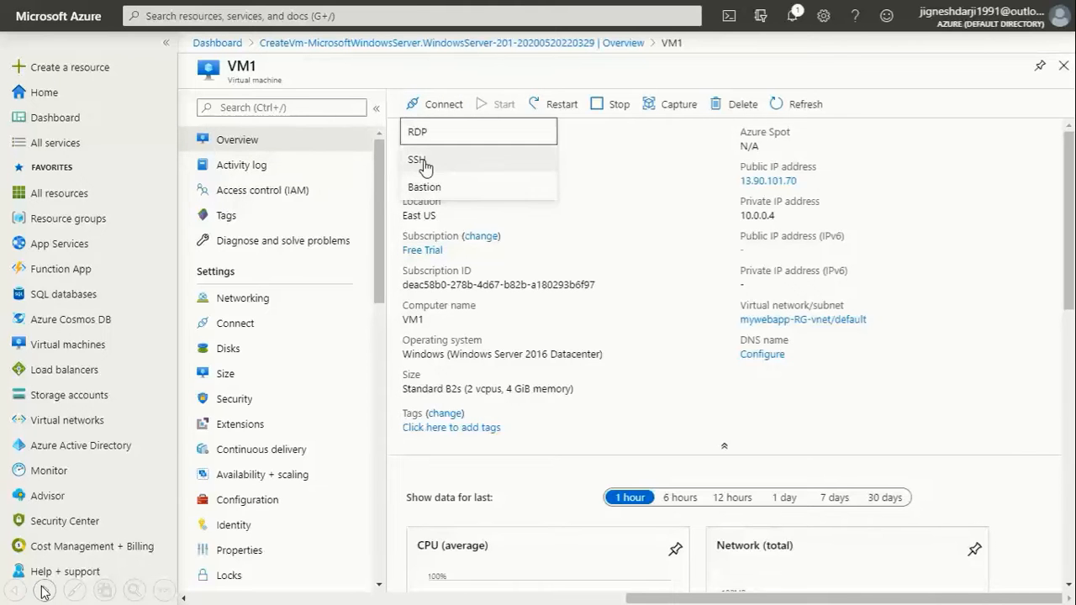
click(430, 133)
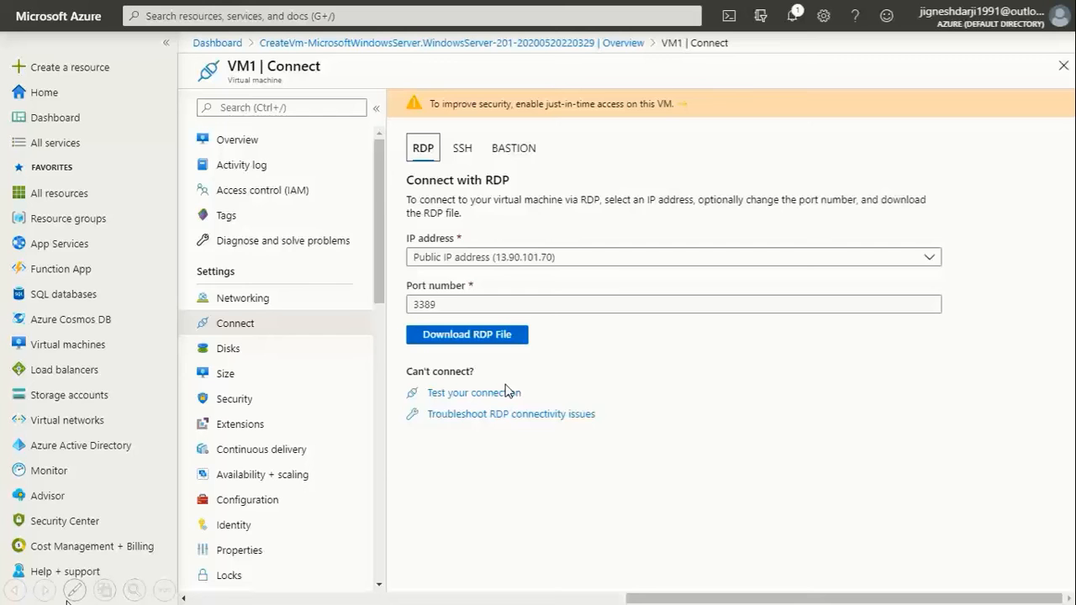
click(44, 591)
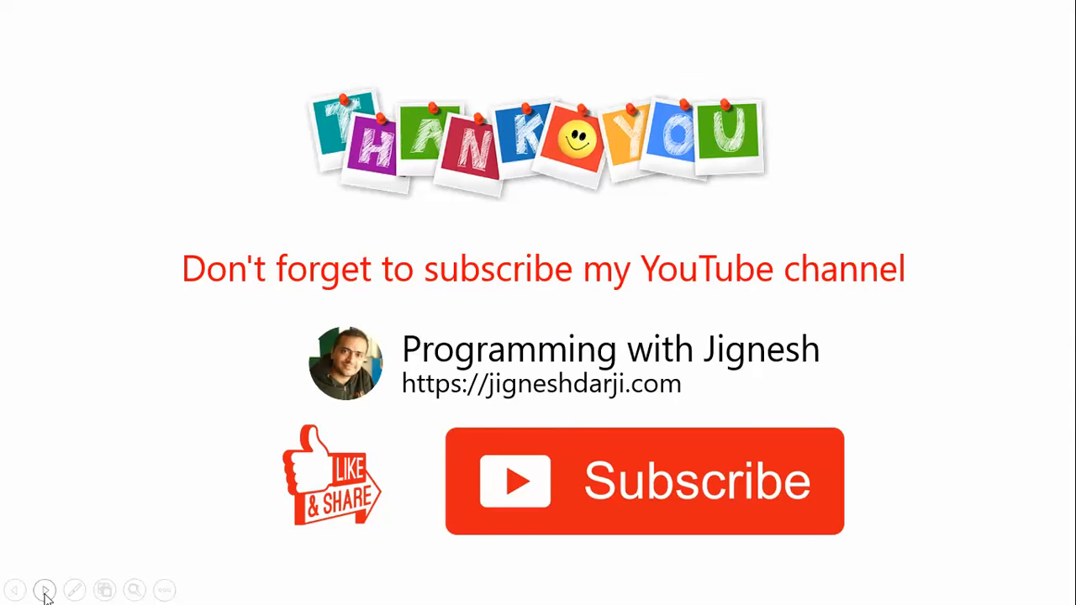